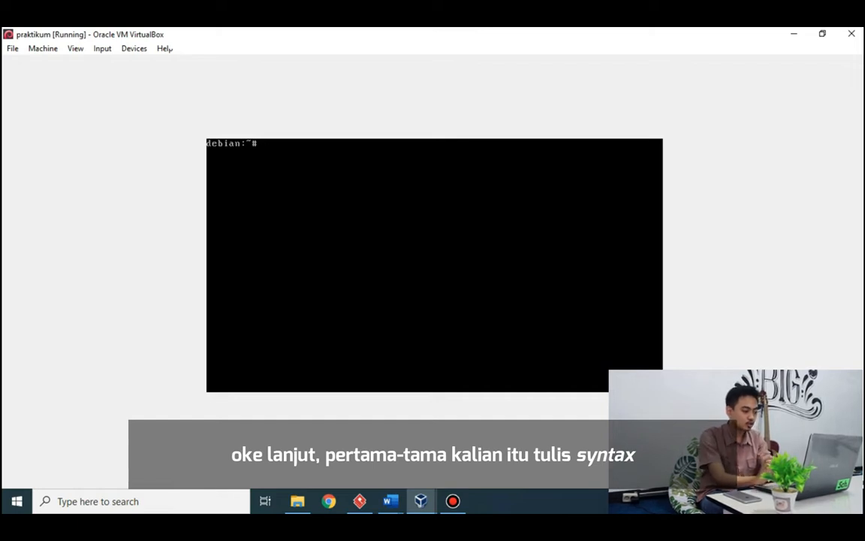
Open the network configuration file /etc/network/interfaces in the nano editor
{"action": "type", "text": "nan"}
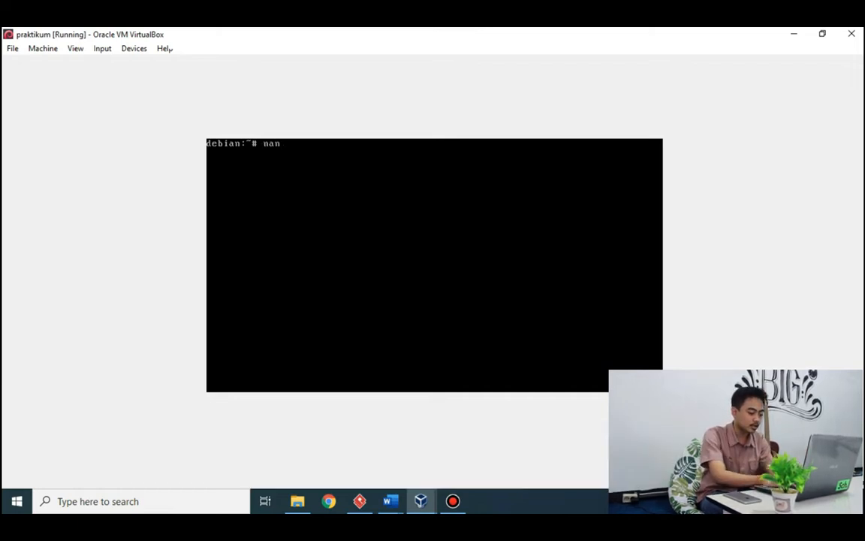
{"action": "type", "text": "o /etc/"}
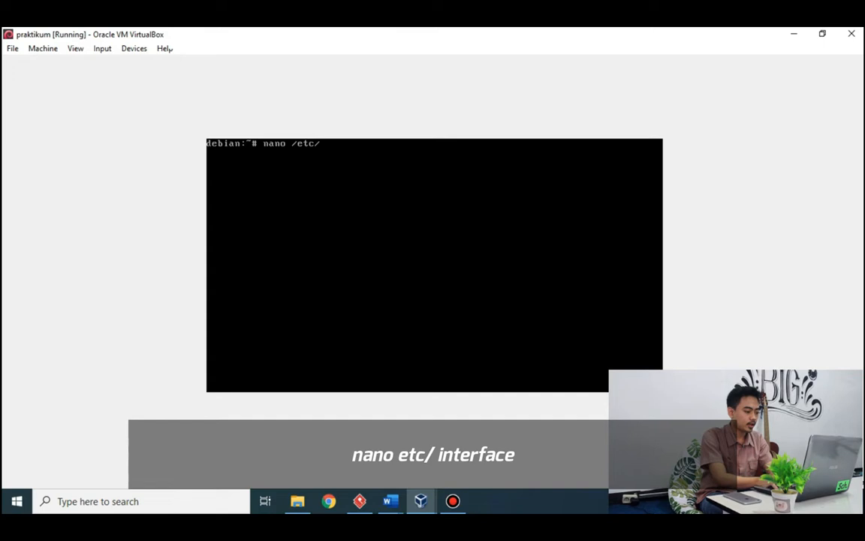
{"action": "type", "text": "interface"}
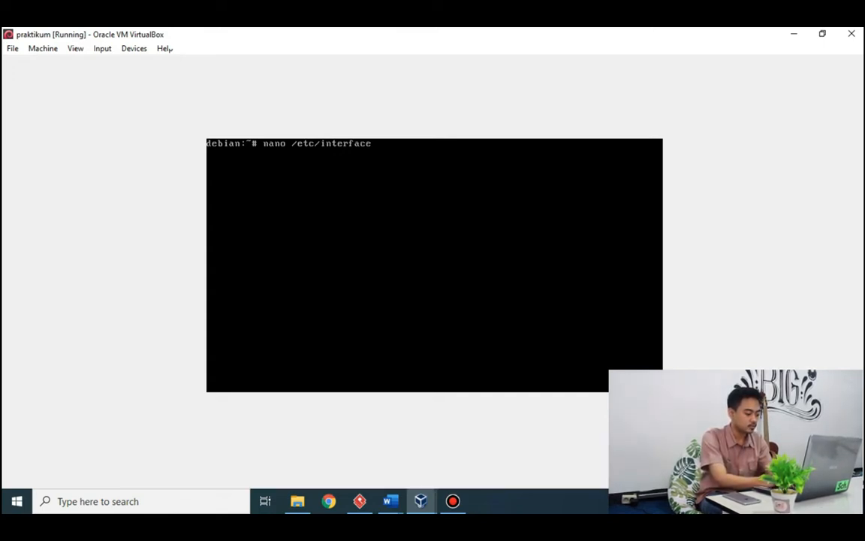
{"action": "type", "text": "s/"}
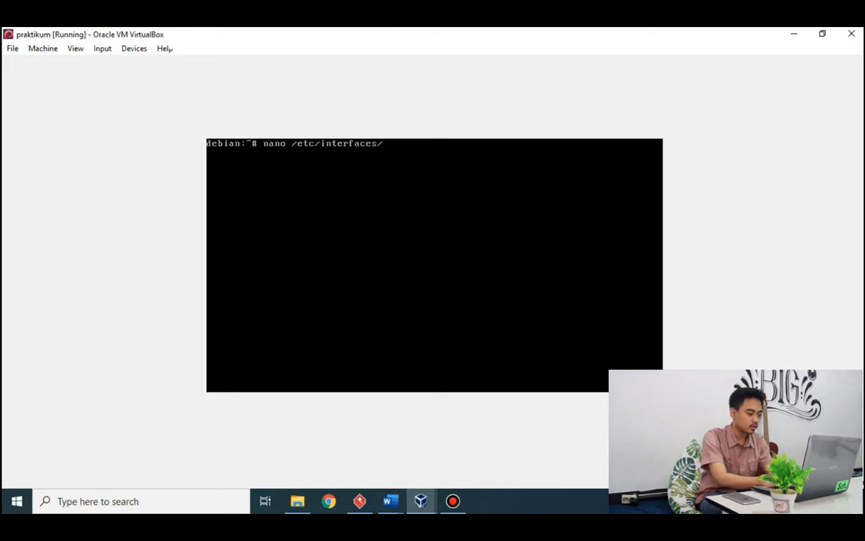
{"action": "type", "text": "n"}
{"action": "key", "text": "BackSpace"}
{"action": "key", "text": "BackSpace"}
{"action": "key", "text": "BackSpace"}
{"action": "key", "text": "BackSpace"}
{"action": "key", "text": "BackSpace"}
{"action": "key", "text": "BackSpace"}
{"action": "key", "text": "BackSpace"}
{"action": "key", "text": "BackSpace"}
{"action": "key", "text": "BackSpace"}
{"action": "key", "text": "BackSpace"}
{"action": "key", "text": "BackSpace"}
{"action": "key", "text": "BackSpace"}
{"action": "type", "text": "network"}
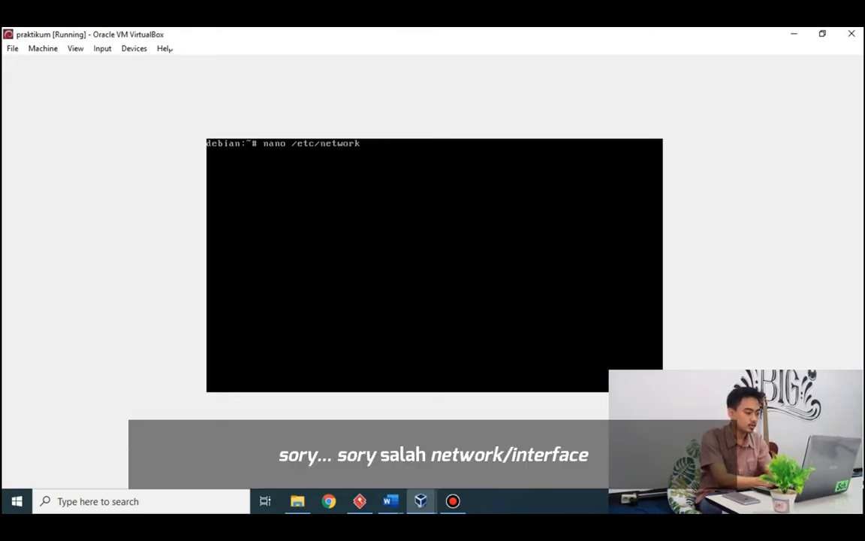
{"action": "type", "text": "/interfaces"}
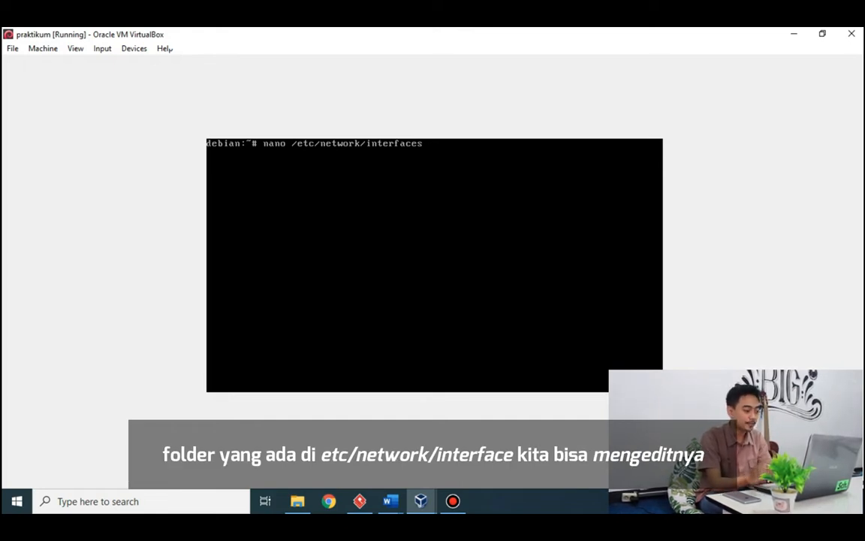
{"action": "key", "text": "Return"}
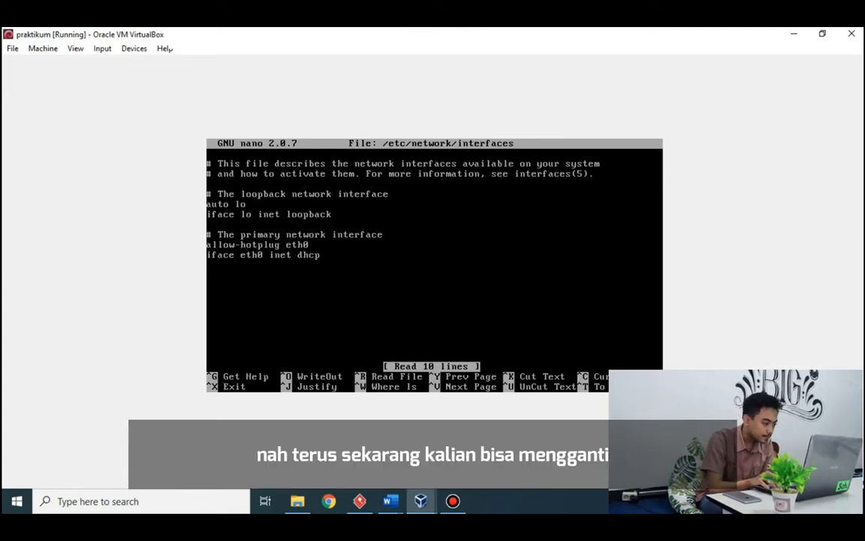
Replace allow-hotplug with auto on the eth0 line of the primary network interface section
{"action": "key", "text": "End"}
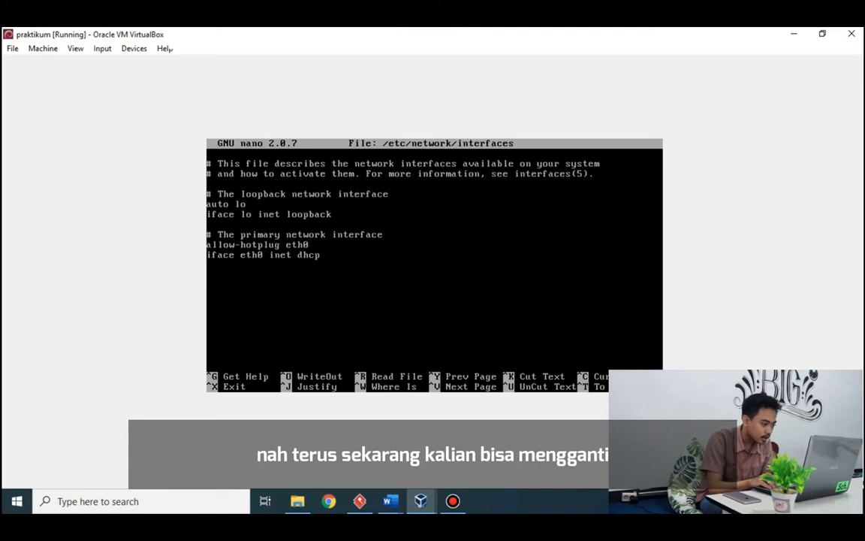
{"action": "key", "text": "BackSpace"}
{"action": "key", "text": "BackSpace"}
{"action": "key", "text": "BackSpace"}
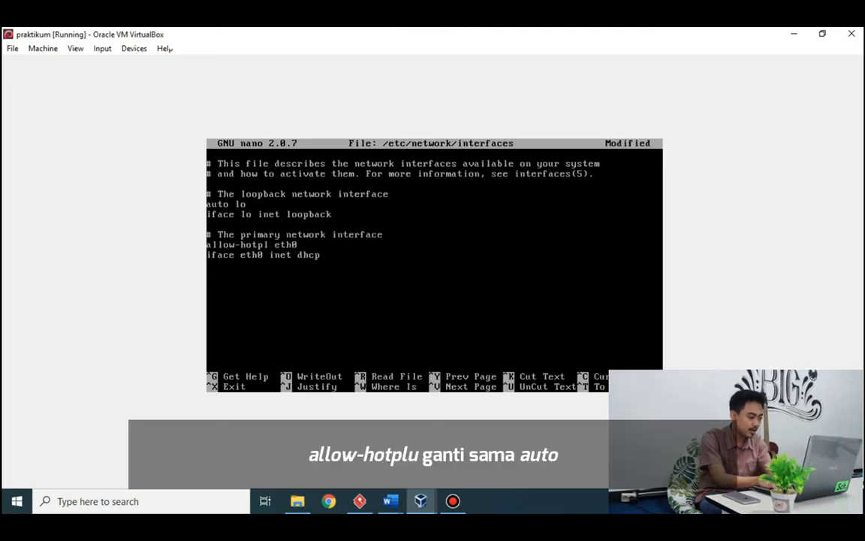
{"action": "key", "text": "BackSpace"}
{"action": "key", "text": "BackSpace"}
{"action": "key", "text": "BackSpace"}
{"action": "key", "text": "BackSpace"}
{"action": "key", "text": "BackSpace"}
{"action": "key", "text": "BackSpace"}
{"action": "key", "text": "BackSpace"}
{"action": "key", "text": "BackSpace"}
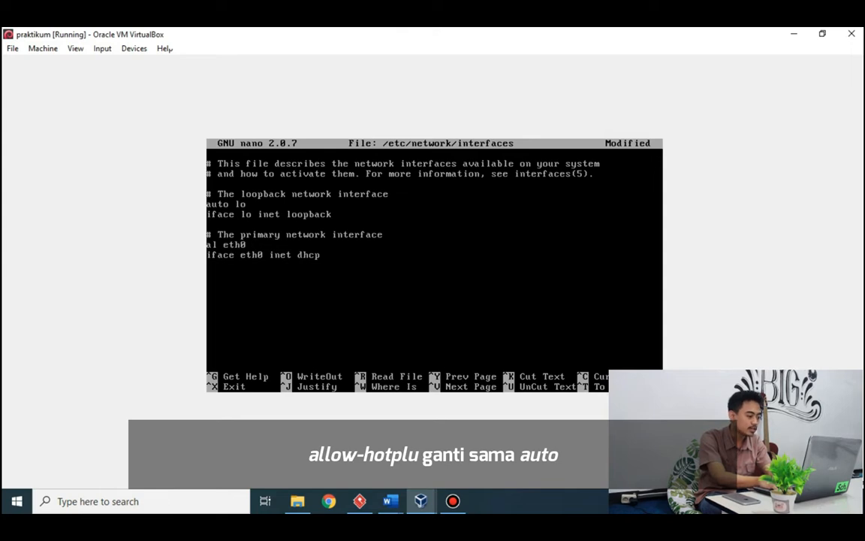
{"action": "key", "text": "BackSpace"}
{"action": "type", "text": "uto"}
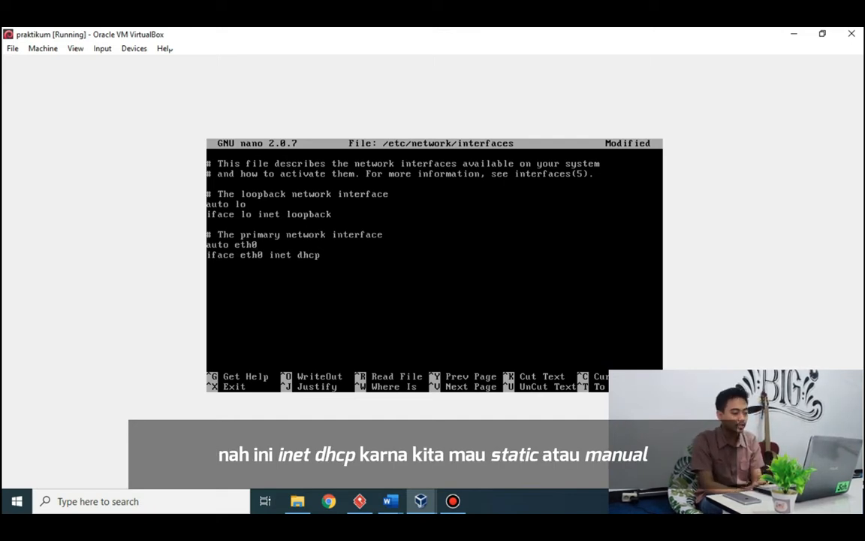
Change the inet method of the eth0 interface to static
{"action": "key", "text": "BackSpace"}
{"action": "key", "text": "BackSpace"}
{"action": "key", "text": "BackSpace"}
{"action": "key", "text": "BackSpace"}
{"action": "type", "text": "static"}
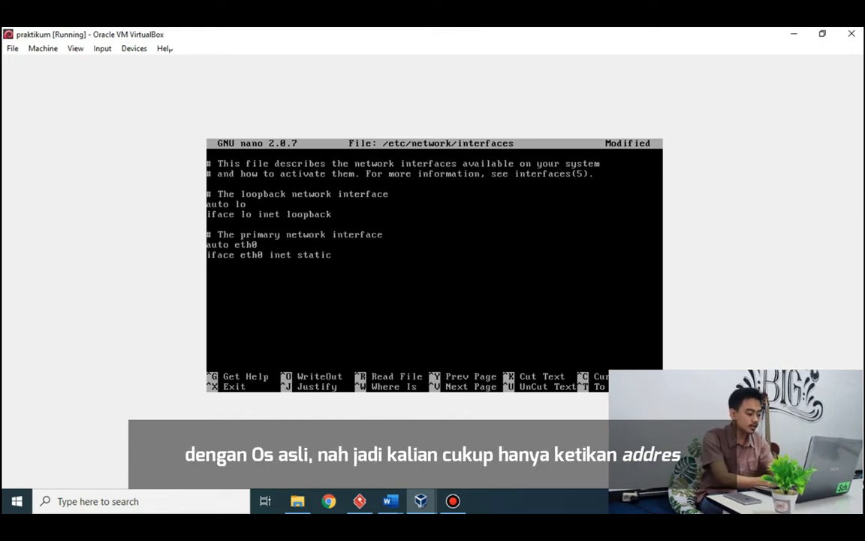
Add an indented line below the eth0 definition setting the address to 192.168.2.1
{"action": "type", "text": "addres"}
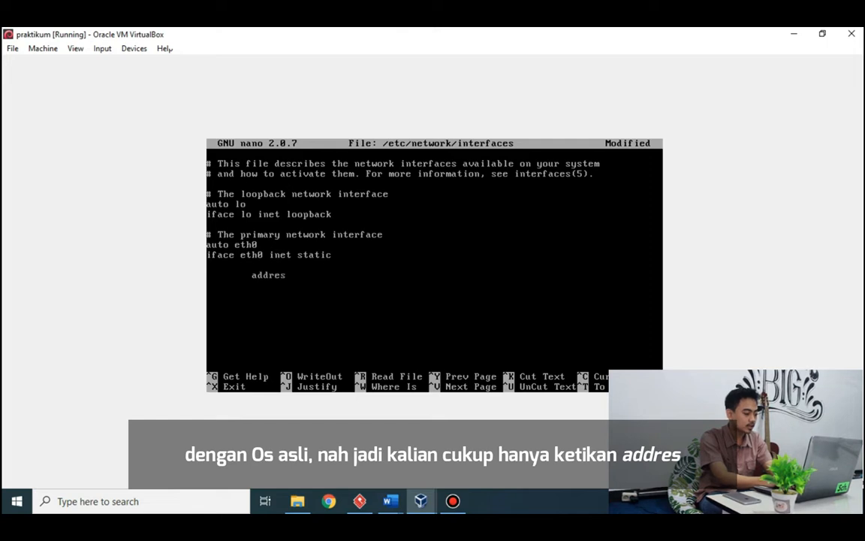
{"action": "type", "text": "s 19"}
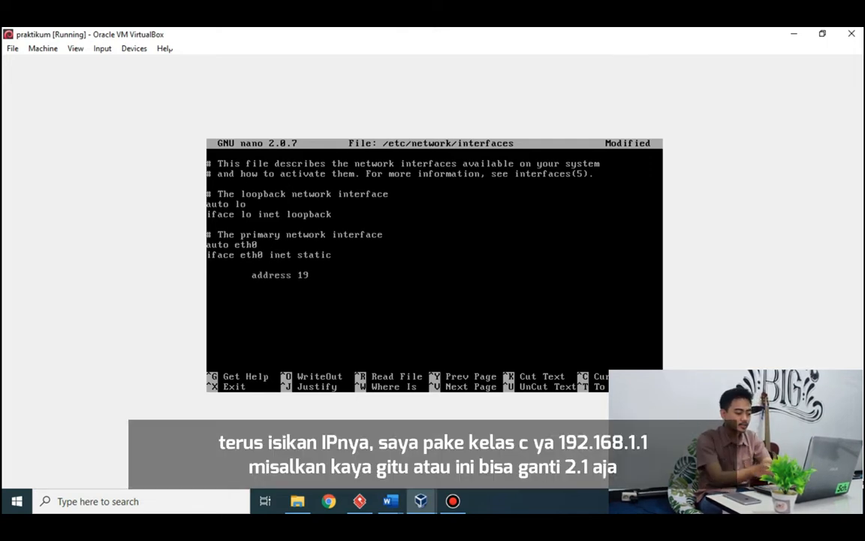
{"action": "type", "text": "2.168"}
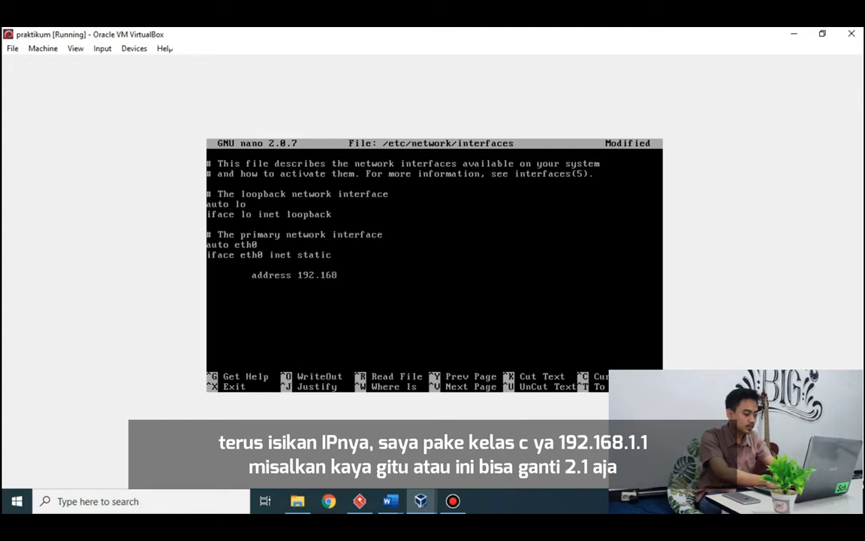
{"action": "type", "text": ".1.1"}
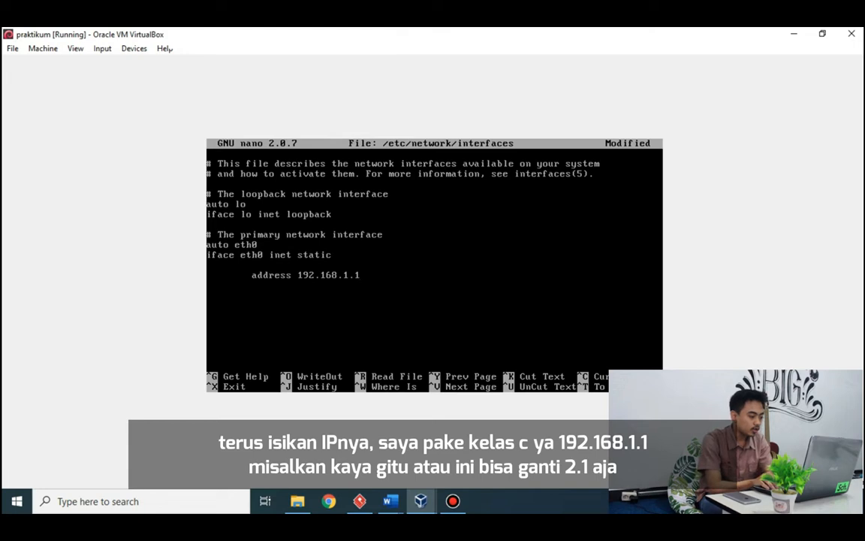
{"action": "key", "text": "BackSpace"}
{"action": "type", "text": "2"}
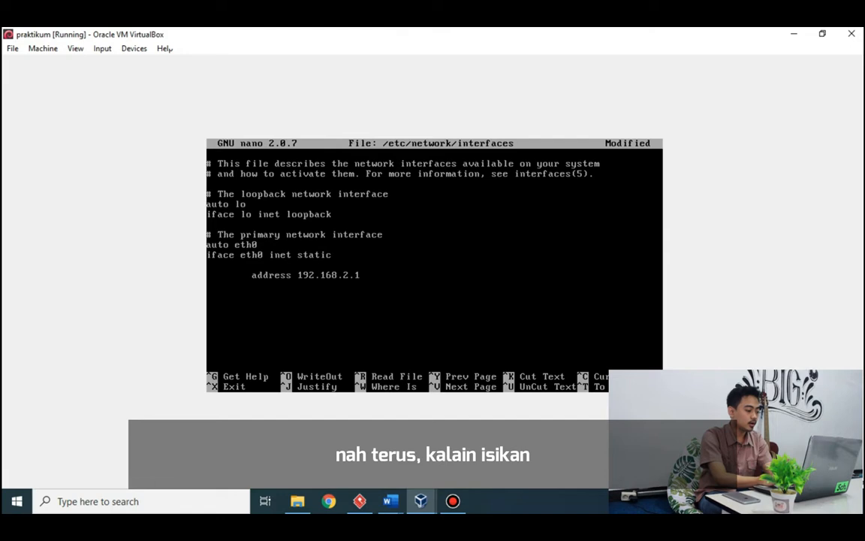
Add the netmask 255.255.255.0 on the line below the address
{"action": "type", "text": "net"}
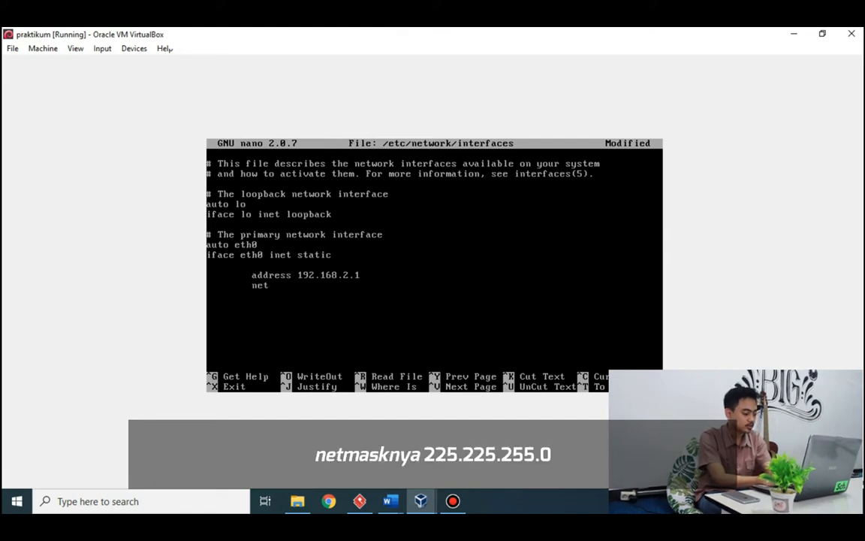
{"action": "type", "text": "mask 2"}
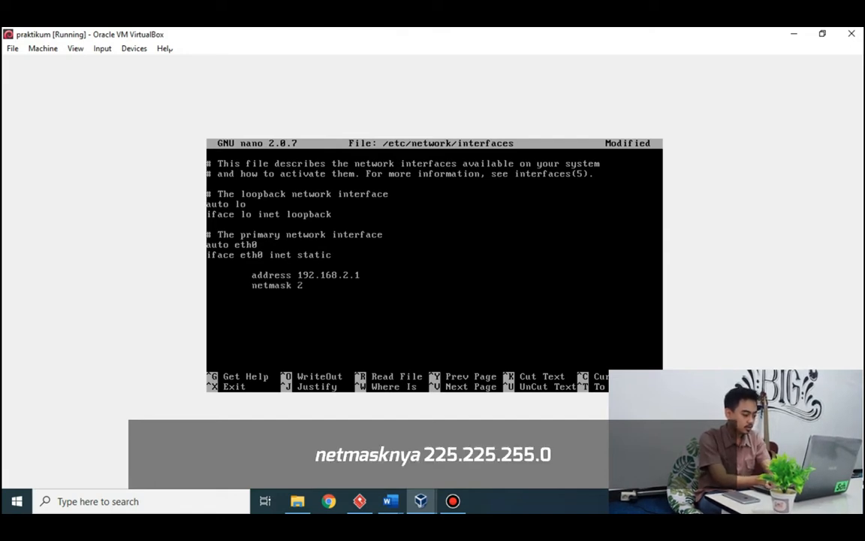
{"action": "type", "text": "55.255.255.0"}
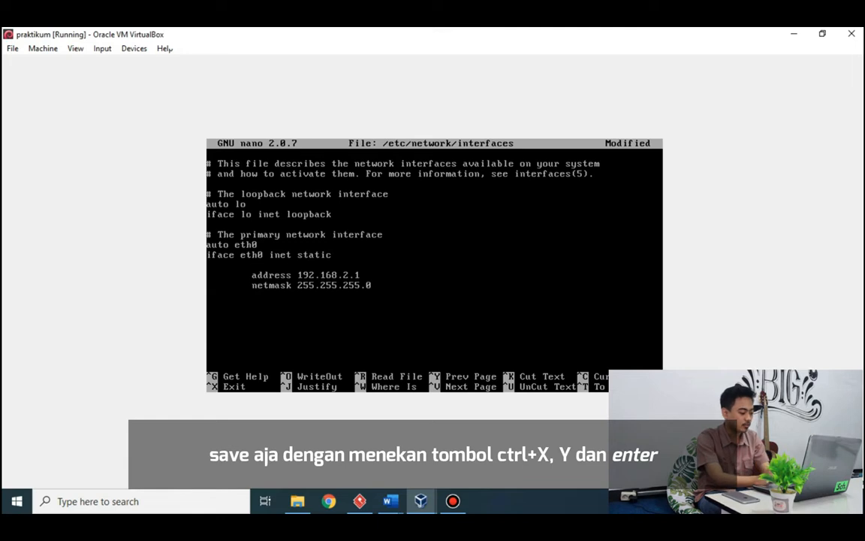
Save the interfaces file under its existing name and exit nano
{"action": "key", "text": "ctrl+x"}
{"action": "key", "text": "y"}
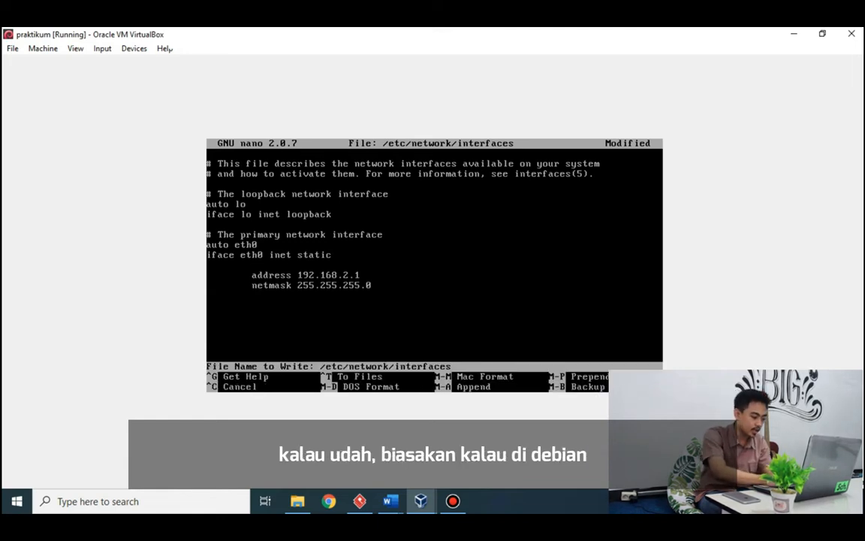
{"action": "key", "text": "Return"}
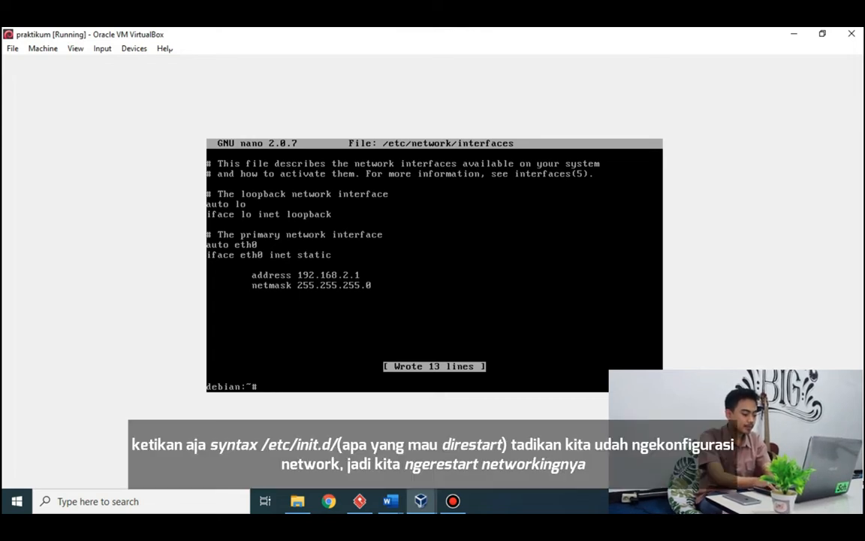
Restart the networking service with the command /etc/init.d/networking restart
{"action": "type", "text": "etc/init.d"}
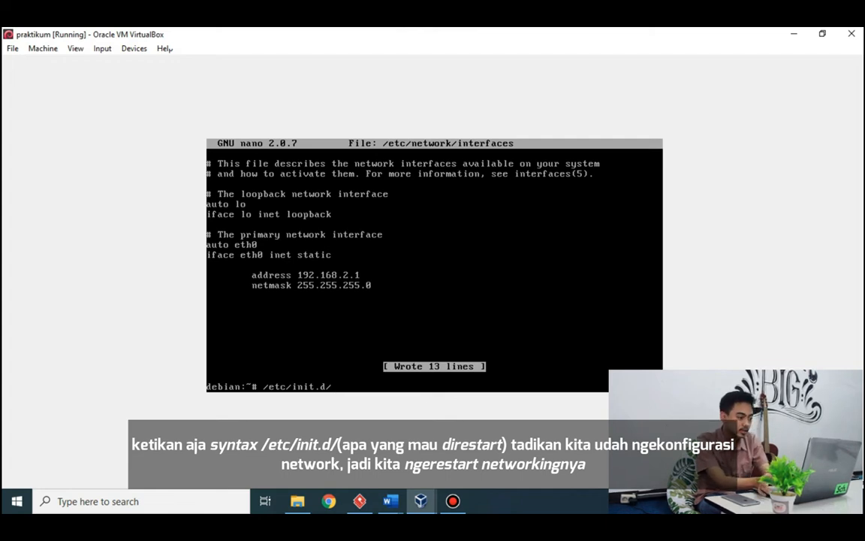
{"action": "type", "text": "/networking"}
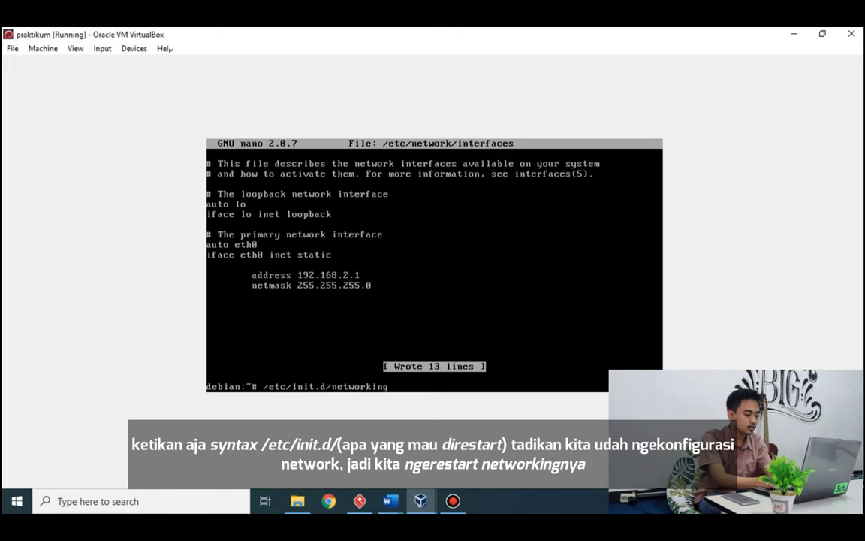
{"action": "key", "text": "BackSpace"}
{"action": "key", "text": "BackSpace"}
{"action": "key", "text": "BackSpace"}
{"action": "key", "text": "BackSpace"}
{"action": "key", "text": "BackSpace"}
{"action": "key", "text": "BackSpace"}
{"action": "key", "text": "BackSpace"}
{"action": "key", "text": "BackSpace"}
{"action": "type", "text": "tw"}
{"action": "key", "text": "Tab"}
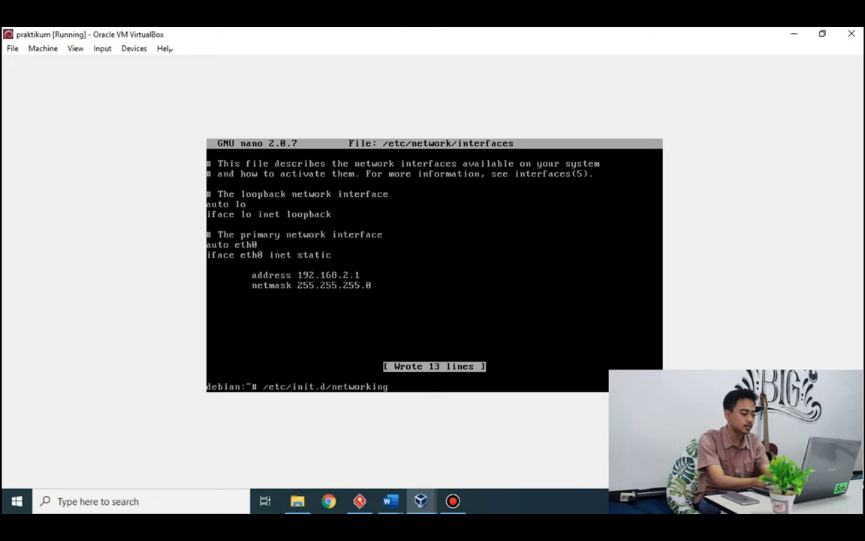
{"action": "type", "text": "rest"}
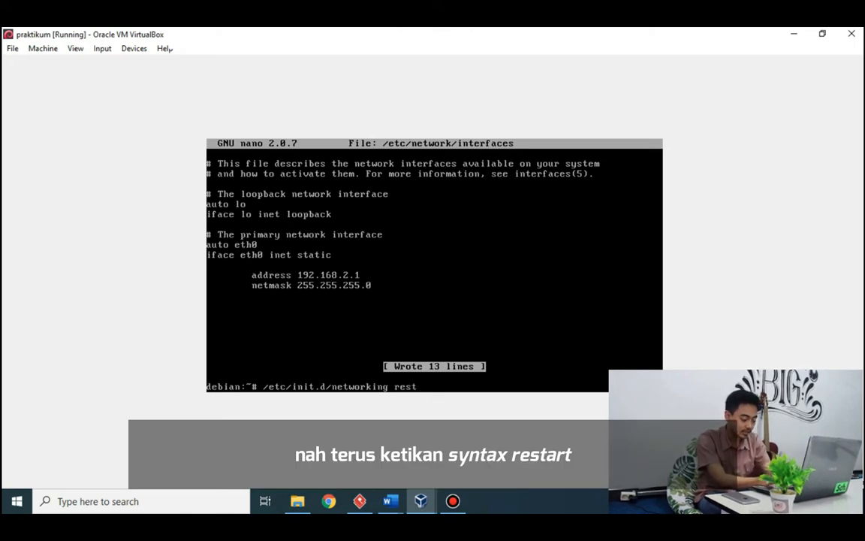
{"action": "type", "text": "art"}
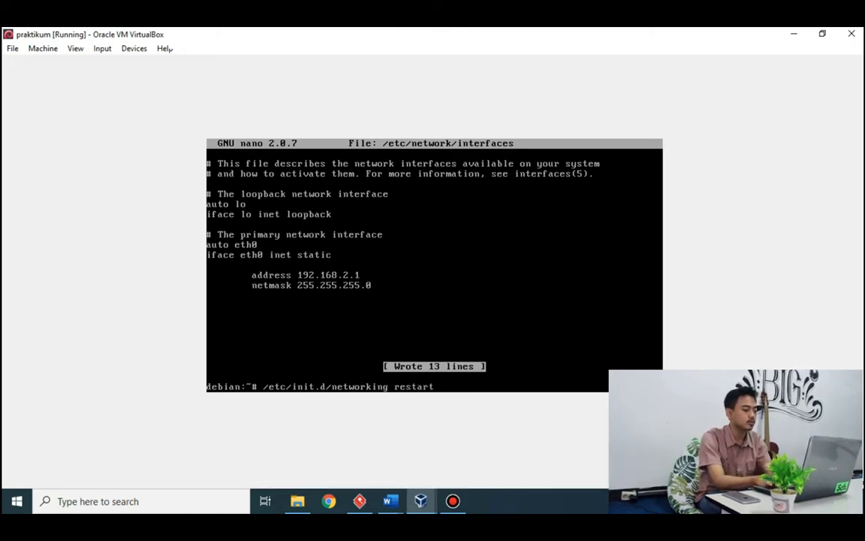
{"action": "key", "text": "Return"}
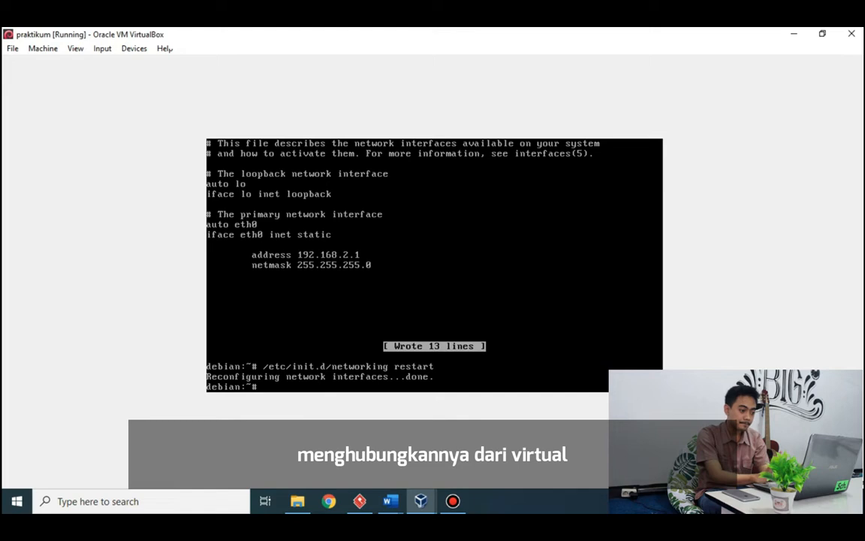
Minimize the praktikum virtual machine, the VirtualBox Manager and the Bandicam window to reveal the host desktop
{"action": "left_click", "coordinate": [794, 33]}
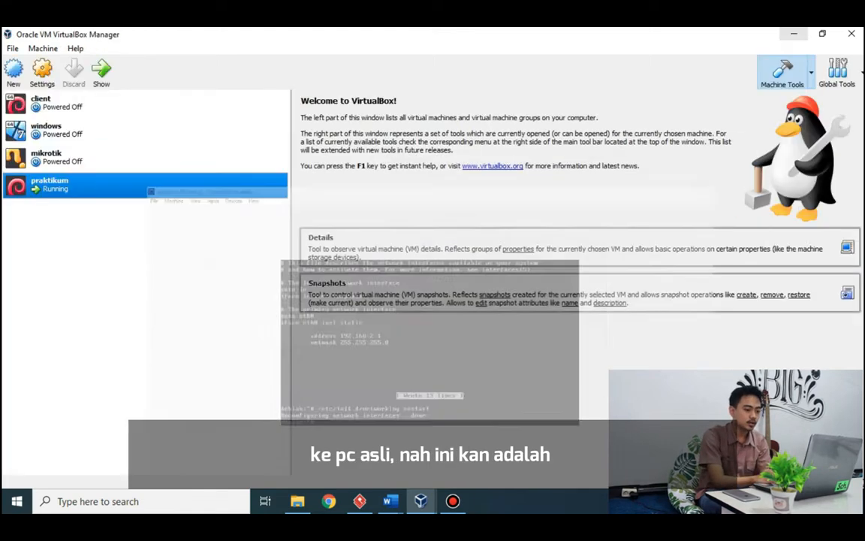
{"action": "left_click", "coordinate": [101, 131]}
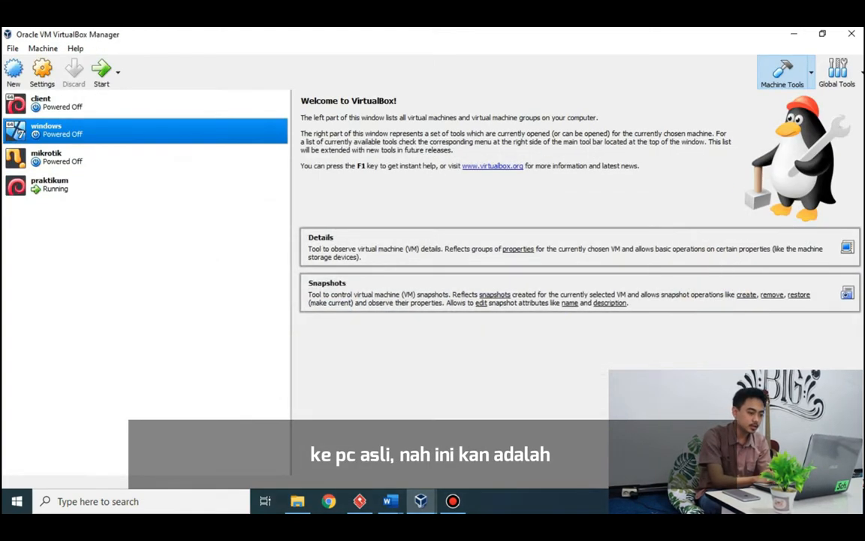
{"action": "left_click", "coordinate": [793, 33]}
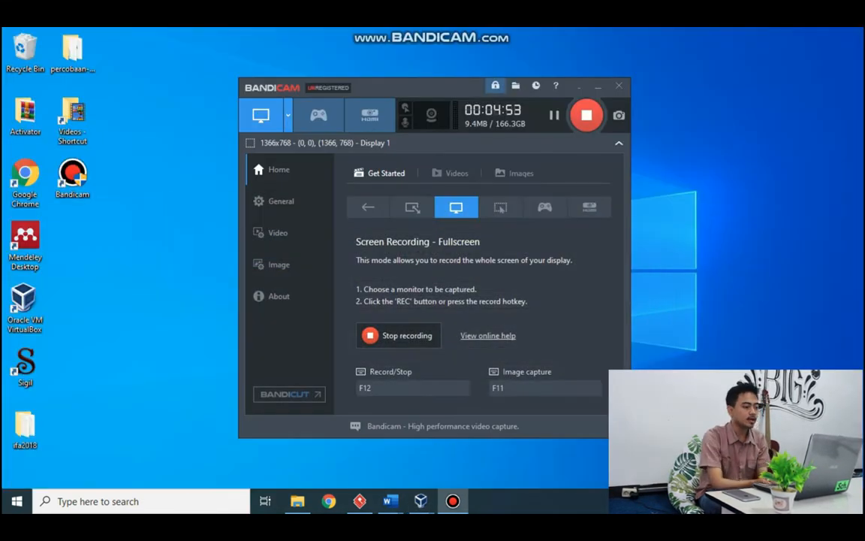
{"action": "left_click", "coordinate": [579, 86]}
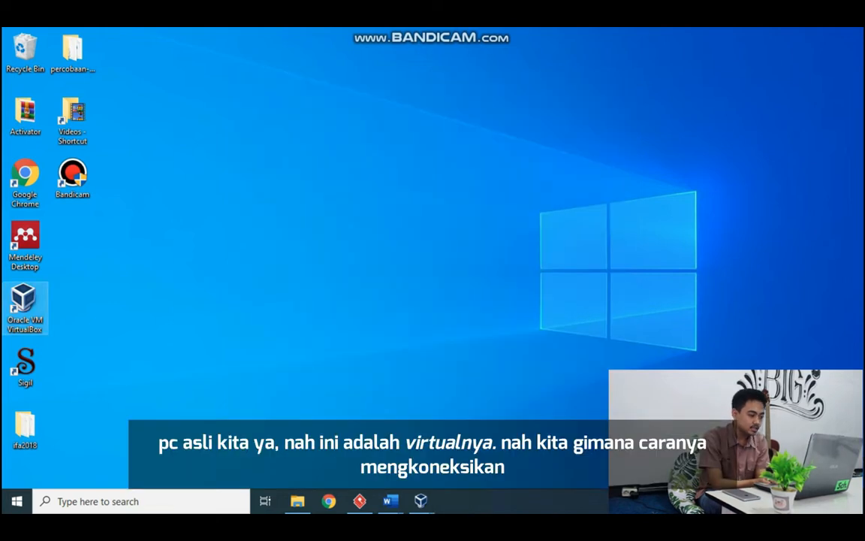
Bring up the running praktikum virtual machine window again and return to the host desktop
{"action": "left_click", "coordinate": [420, 501]}
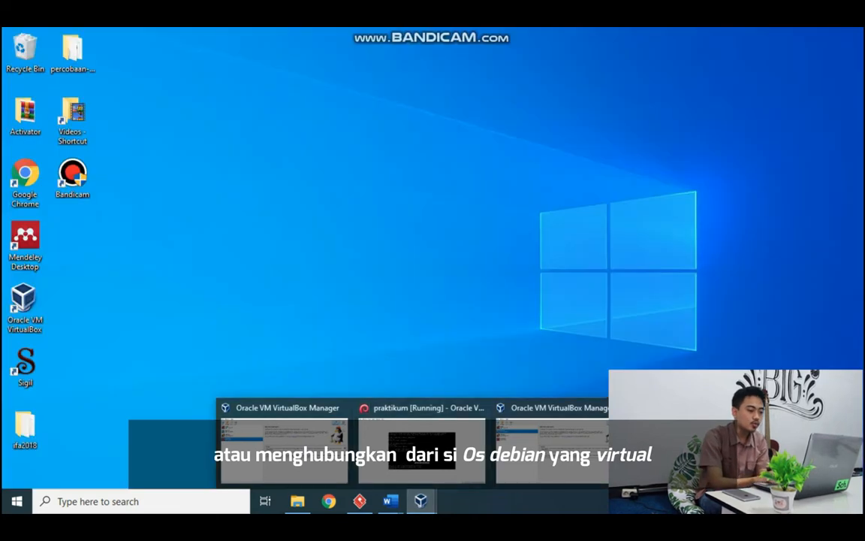
{"action": "left_click", "coordinate": [420, 443]}
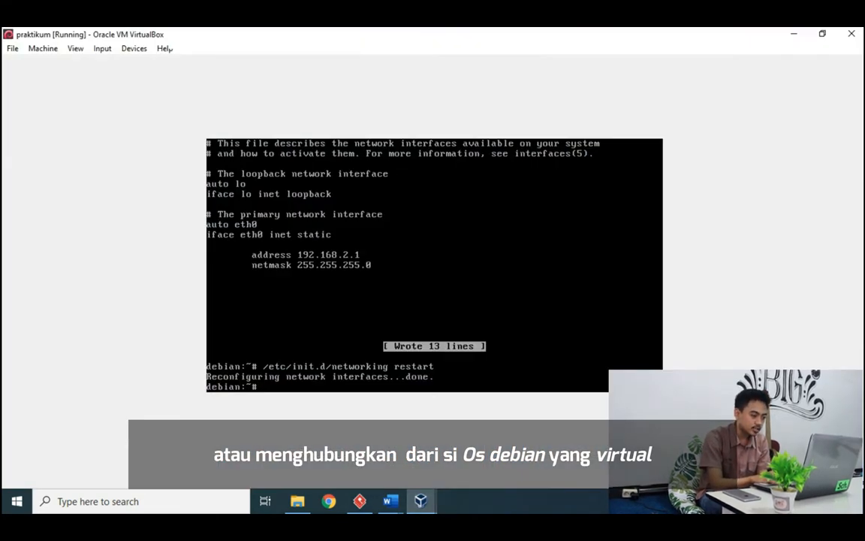
{"action": "left_click", "coordinate": [794, 34]}
{"action": "left_click_drag", "start_coordinate": [771, 177], "coordinate": [620, 258]}
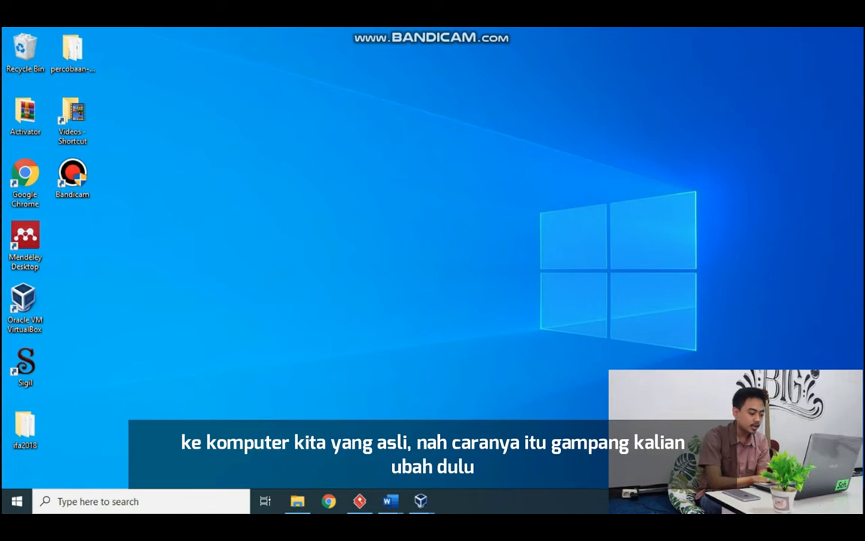
Open the Network settings of the running praktikum virtual machine
{"action": "mouse_move", "coordinate": [420, 499]}
{"action": "left_click", "coordinate": [421, 443]}
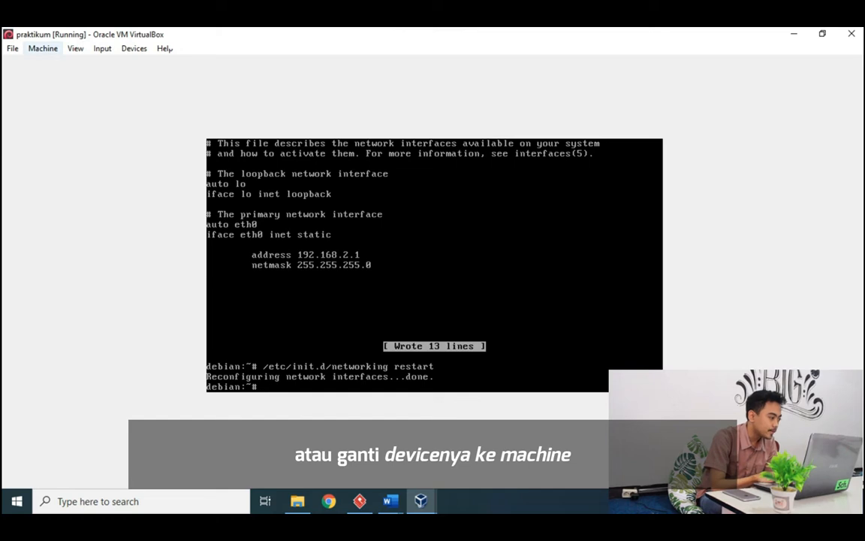
{"action": "left_click", "coordinate": [43, 49]}
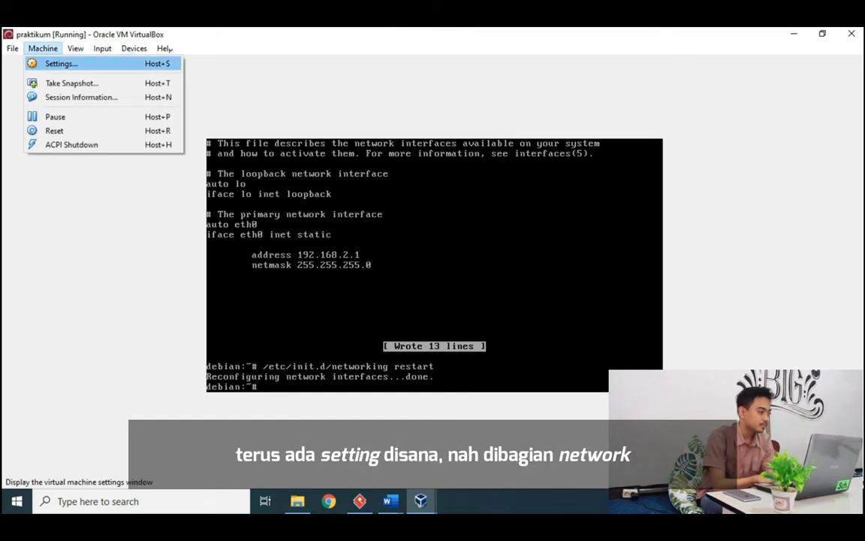
{"action": "left_click", "coordinate": [60, 63]}
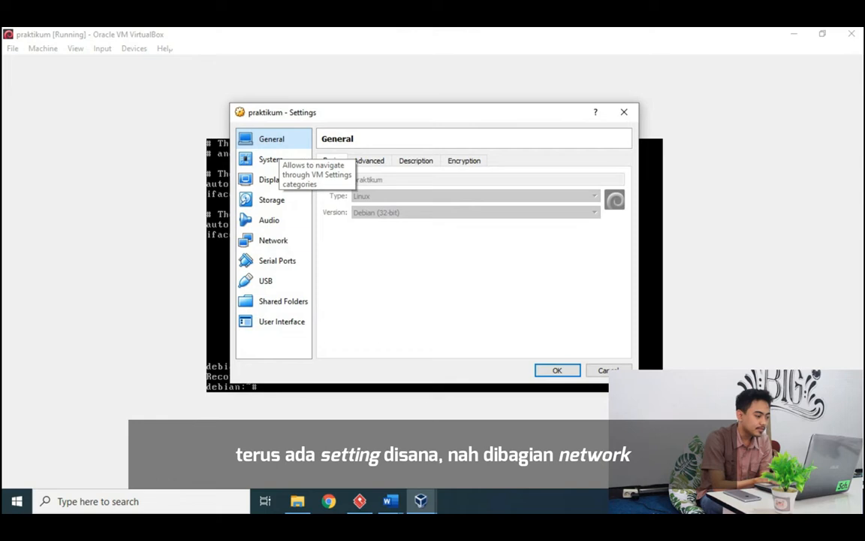
{"action": "left_click", "coordinate": [293, 242]}
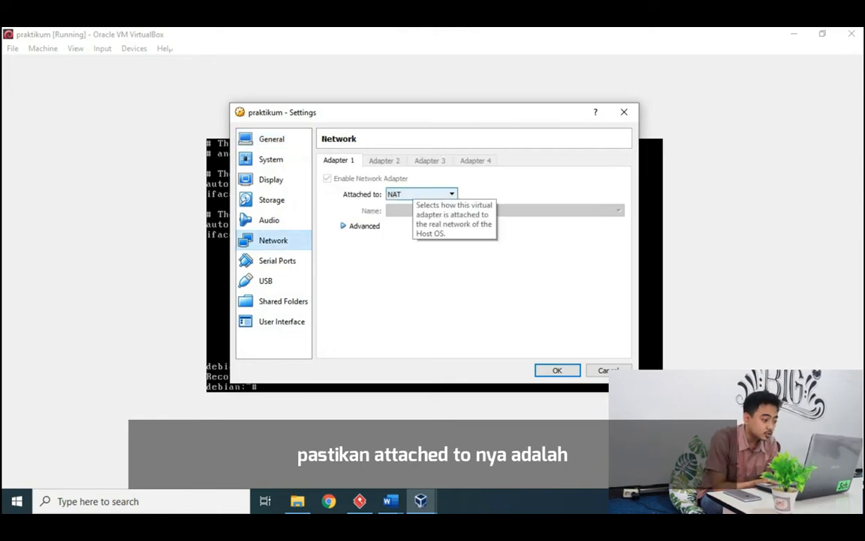
Attach the virtual machine's Adapter 1 to Host-only Adapter and save the settings
{"action": "left_click", "coordinate": [416, 193]}
{"action": "key", "text": "Down"}
{"action": "key", "text": "Down"}
{"action": "key", "text": "Down"}
{"action": "key", "text": "Down"}
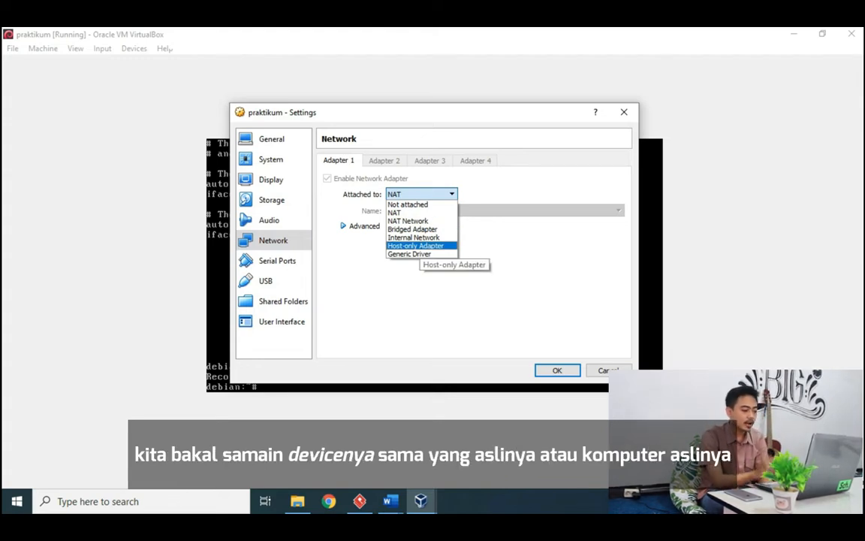
{"action": "key", "text": "Return"}
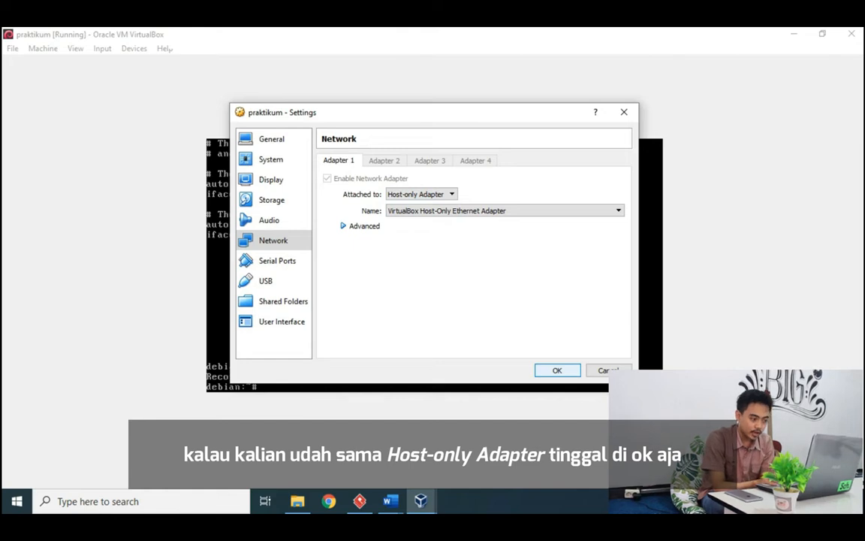
{"action": "key", "text": "Return"}
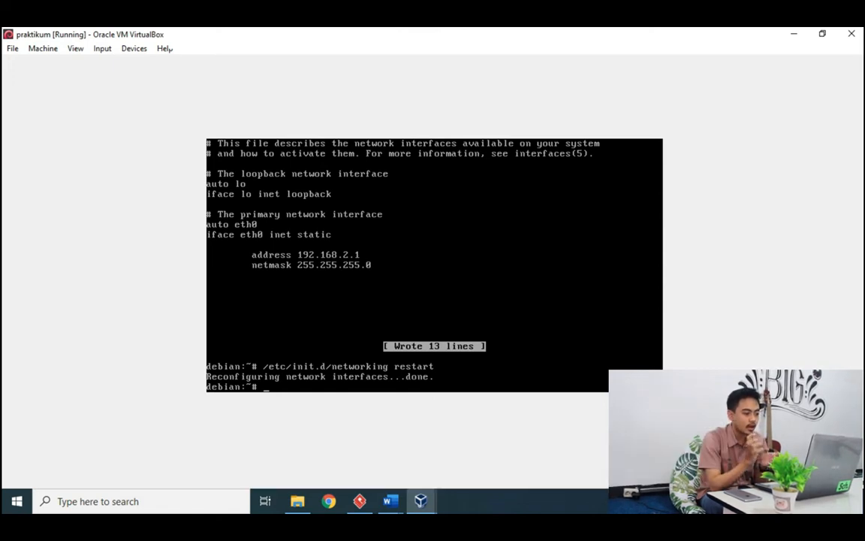
Minimize the virtual machine and open the host's Network Connections window through the Network & Internet adapter options
{"action": "left_click", "coordinate": [794, 34]}
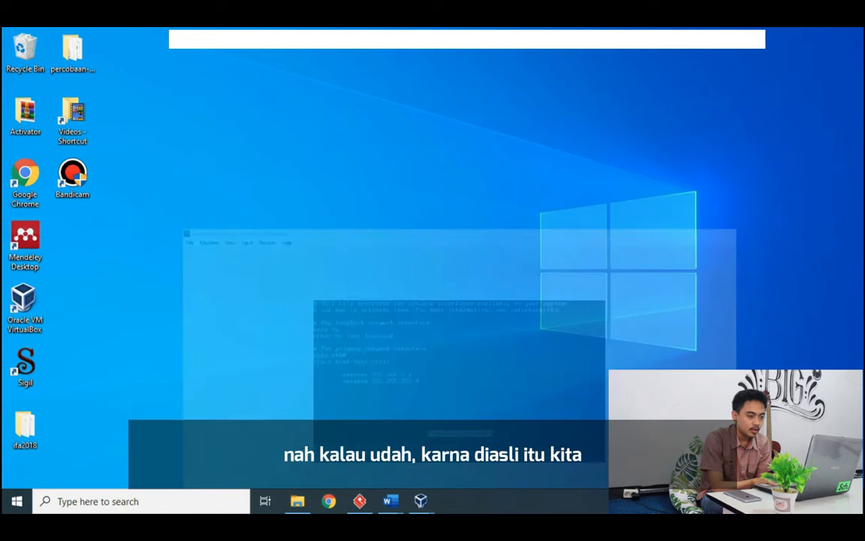
{"action": "left_click", "coordinate": [721, 501]}
{"action": "left_click", "coordinate": [721, 475]}
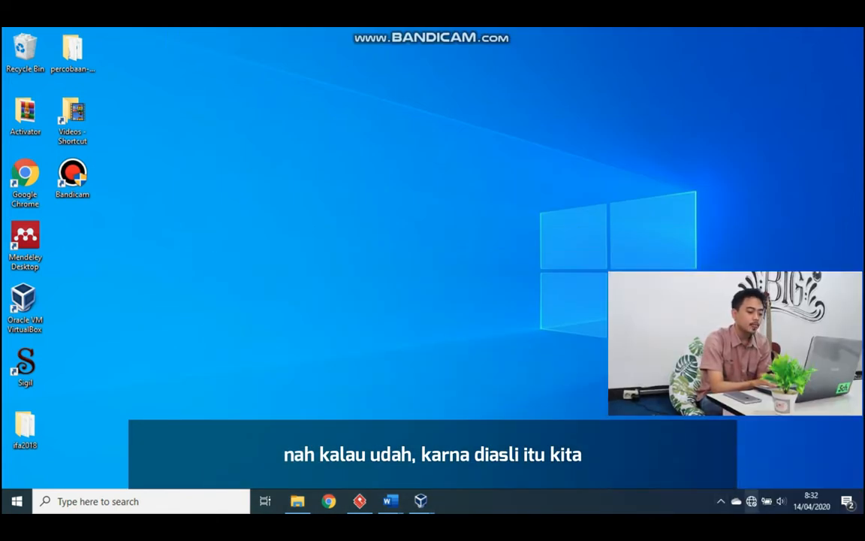
{"action": "right_click", "coordinate": [751, 501]}
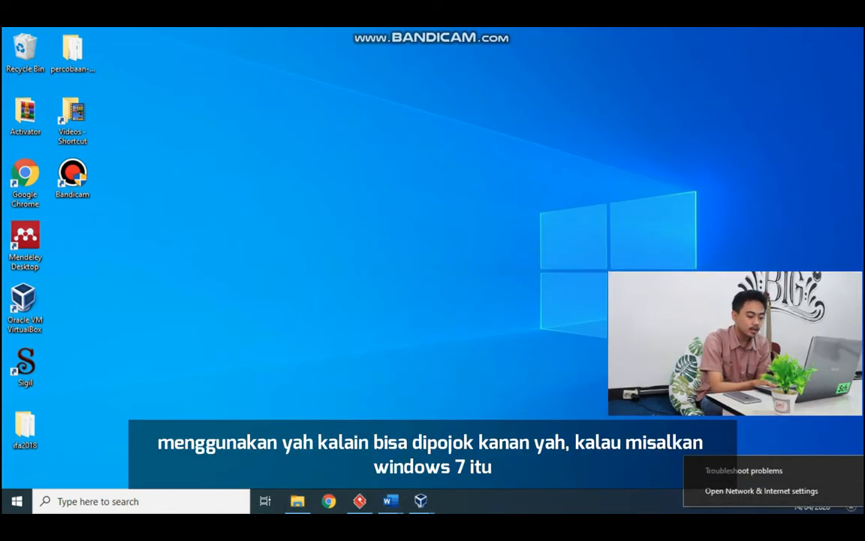
{"action": "key", "text": "Escape"}
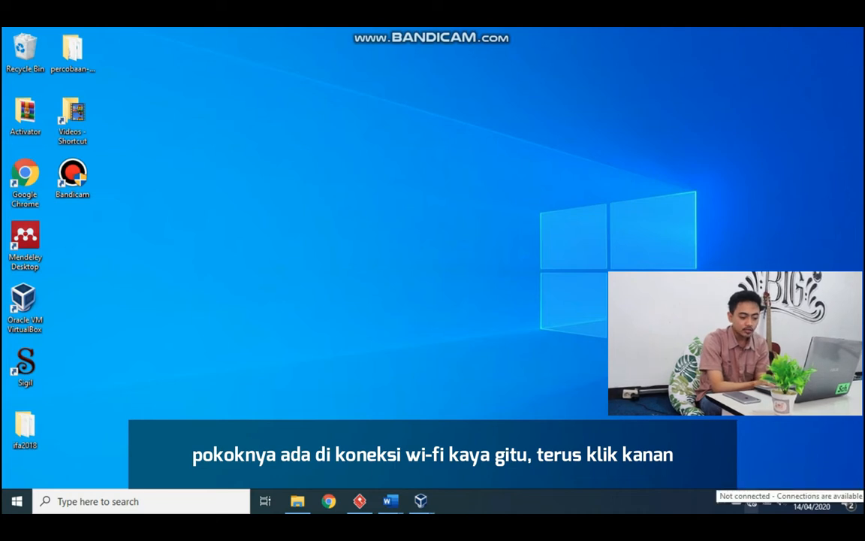
{"action": "right_click", "coordinate": [751, 506]}
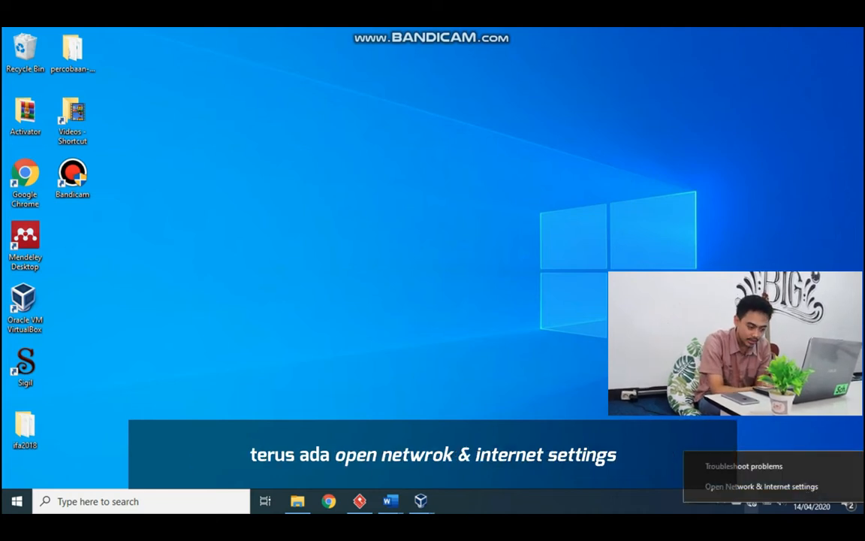
{"action": "left_click", "coordinate": [761, 487]}
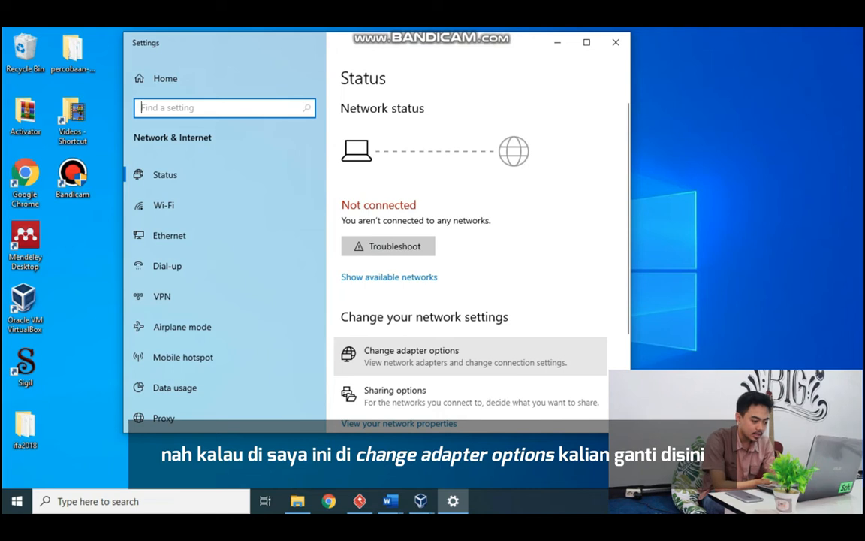
{"action": "left_click", "coordinate": [411, 354]}
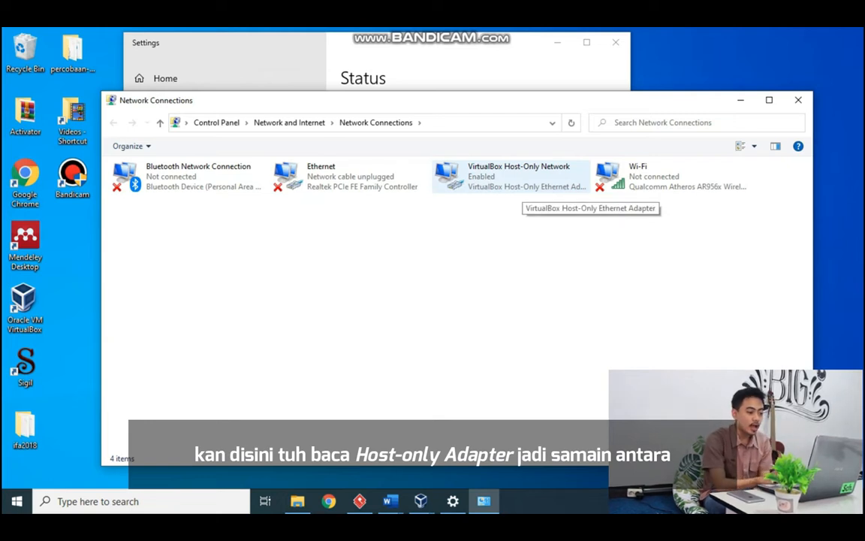
View the praktikum virtual machine window again and return to the Network Connections window
{"action": "left_click", "coordinate": [421, 500]}
{"action": "left_click", "coordinate": [420, 445]}
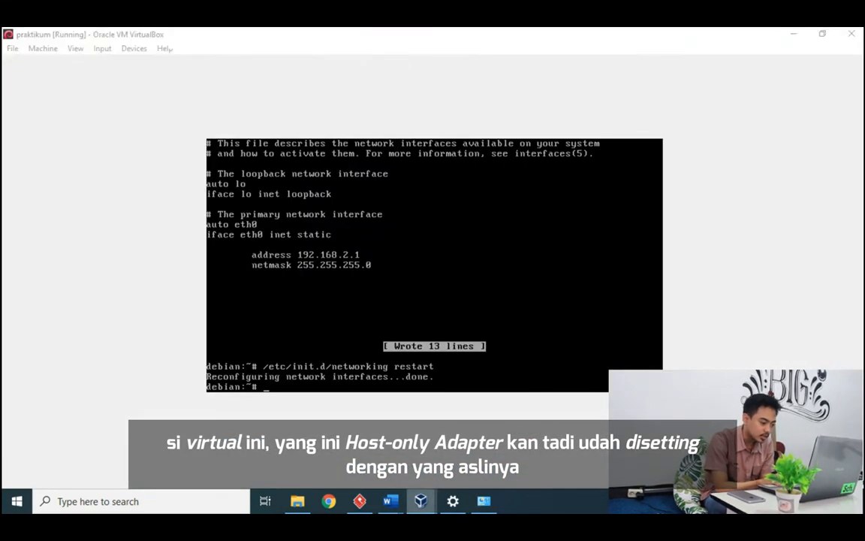
{"action": "mouse_move", "coordinate": [421, 501]}
{"action": "left_click", "coordinate": [483, 501]}
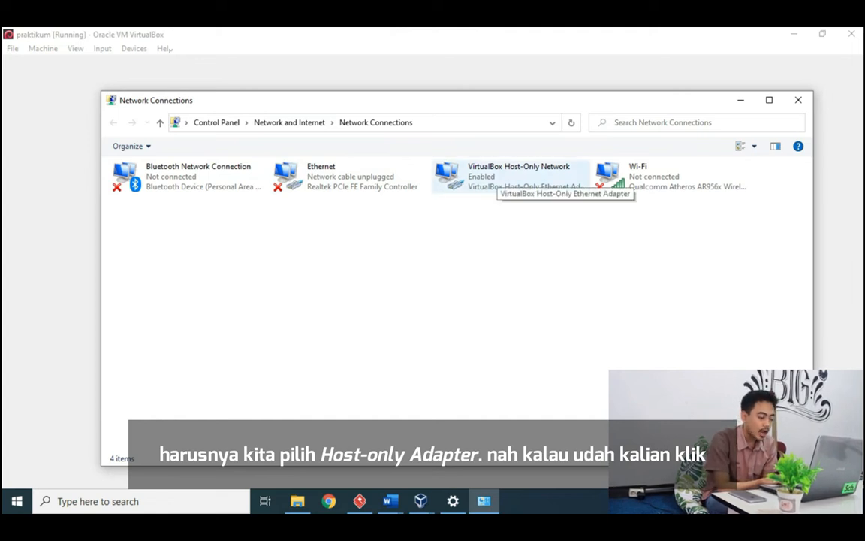
Open the Internet Protocol Version 4 (TCP/IPv4) properties of the VirtualBox Host-Only Network adapter
{"action": "double_click", "coordinate": [498, 178]}
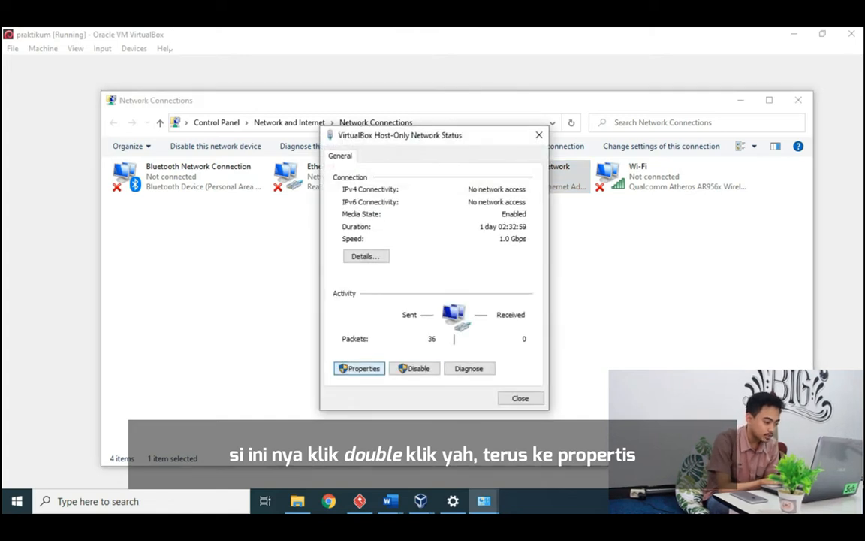
{"action": "left_click", "coordinate": [359, 368]}
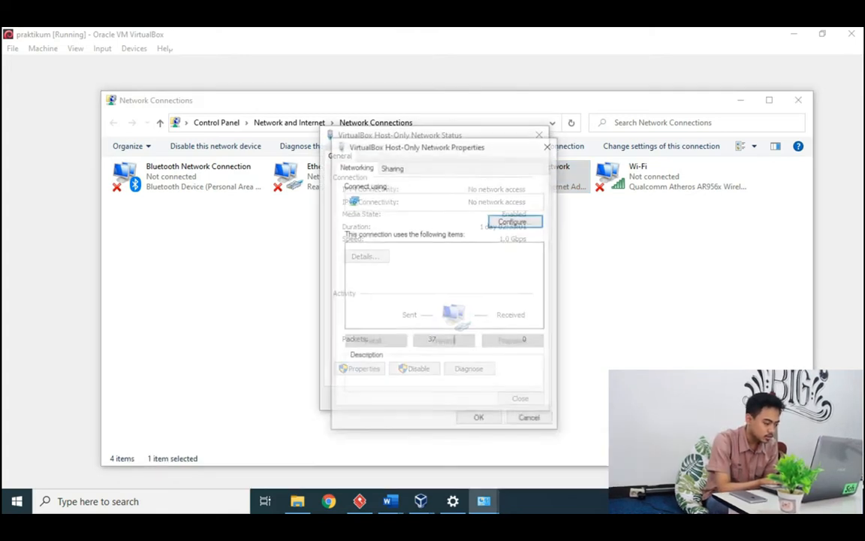
{"action": "double_click", "coordinate": [425, 291]}
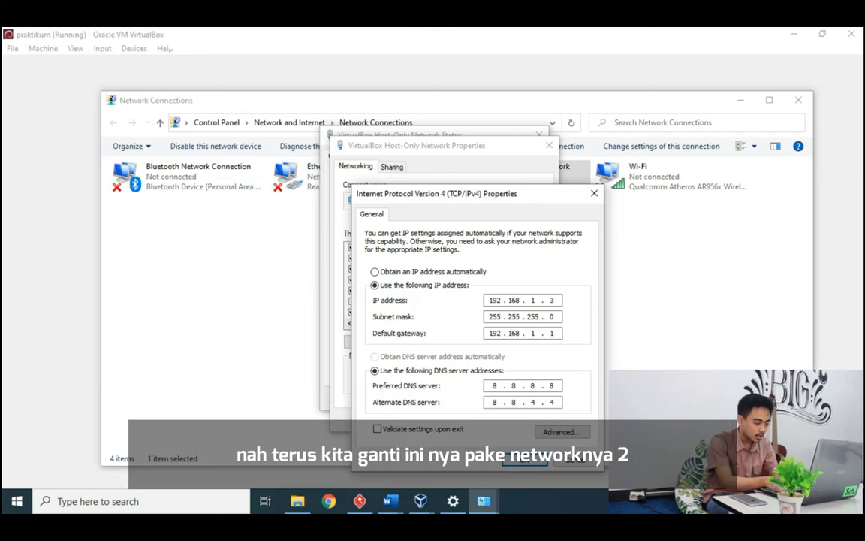
Set the host-only adapter's IP address to 192.168.2.2
{"action": "key", "text": "BackSpace"}
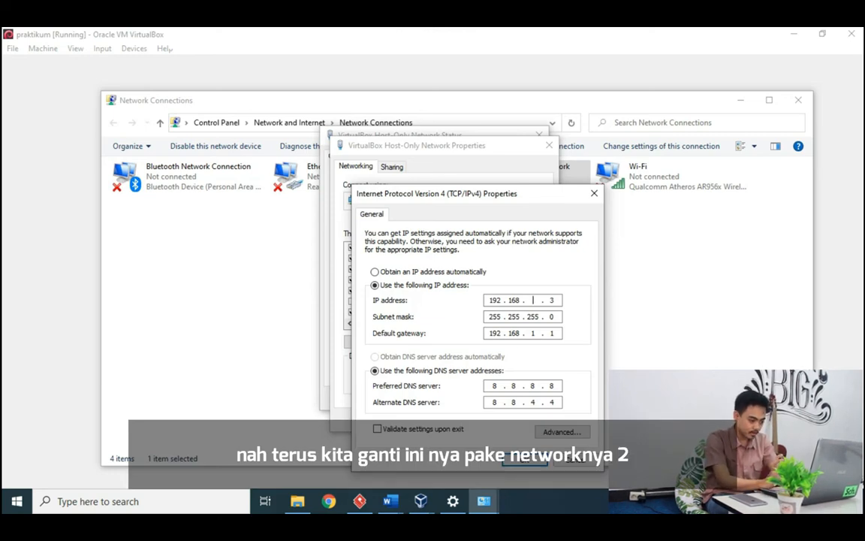
{"action": "type", "text": "2"}
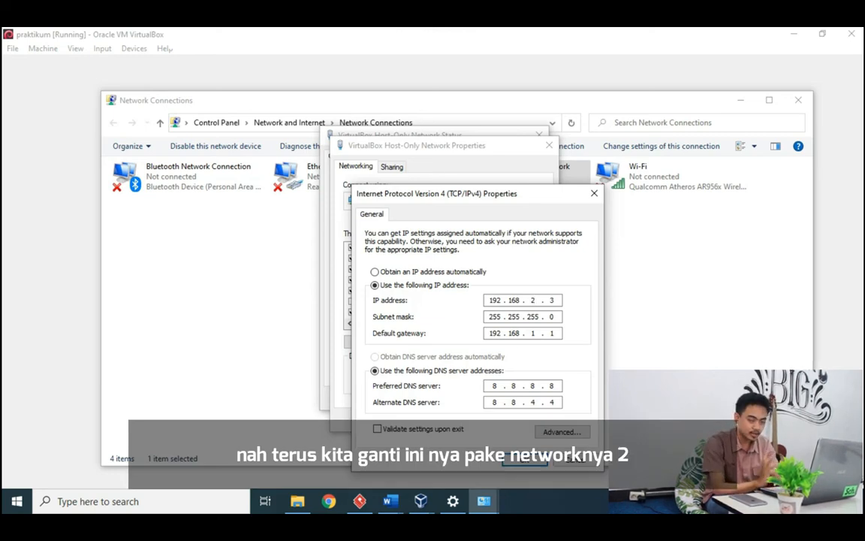
{"action": "left_click", "coordinate": [554, 301]}
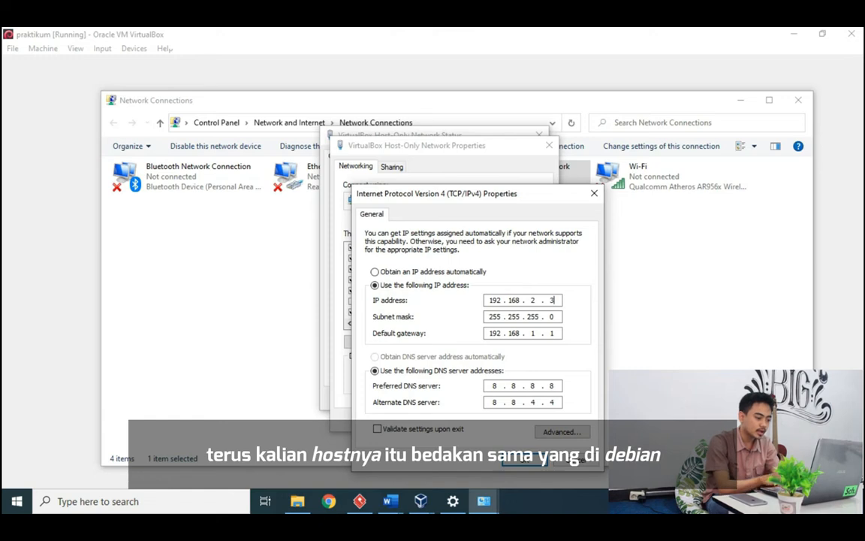
{"action": "key", "text": "BackSpace"}
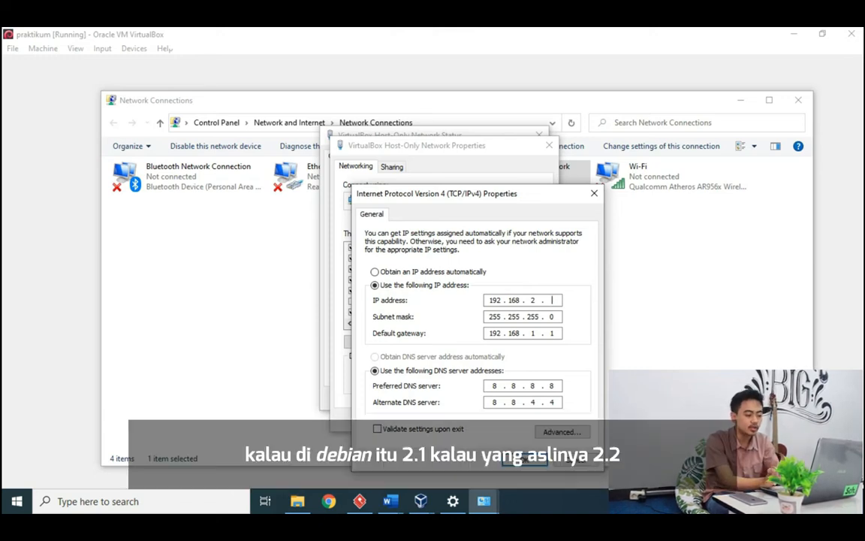
{"action": "type", "text": "2"}
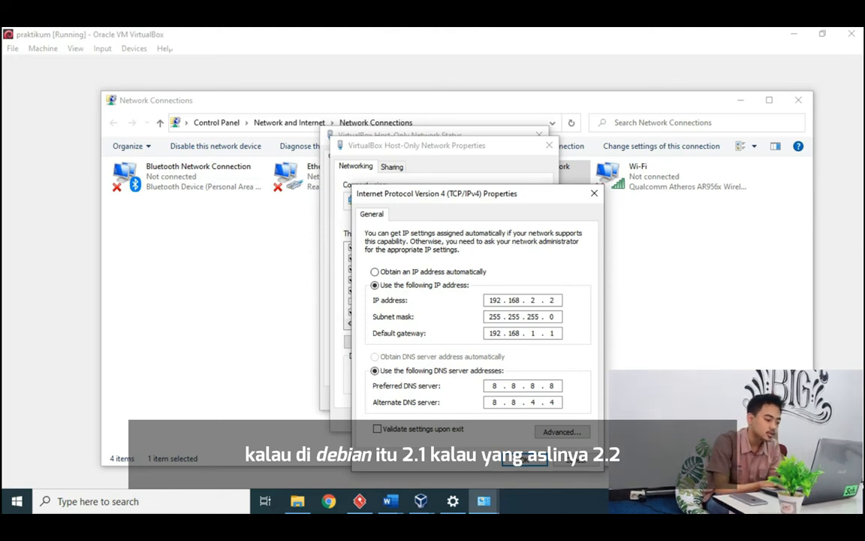
Clear the default gateway address in the adapter's IPv4 properties
{"action": "key", "text": "Tab"}
{"action": "key", "text": "Tab"}
{"action": "key", "text": "BackSpace"}
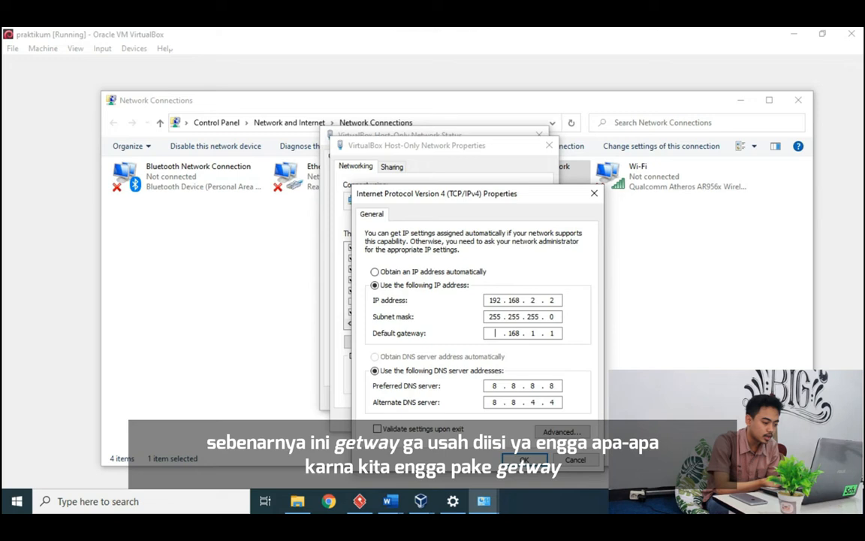
{"action": "left_click", "coordinate": [519, 333]}
{"action": "key", "text": "shift+Home"}
{"action": "key", "text": "BackSpace"}
{"action": "left_click", "coordinate": [536, 332]}
{"action": "key", "text": "BackSpace"}
{"action": "left_click", "coordinate": [556, 333]}
{"action": "key", "text": "BackSpace"}
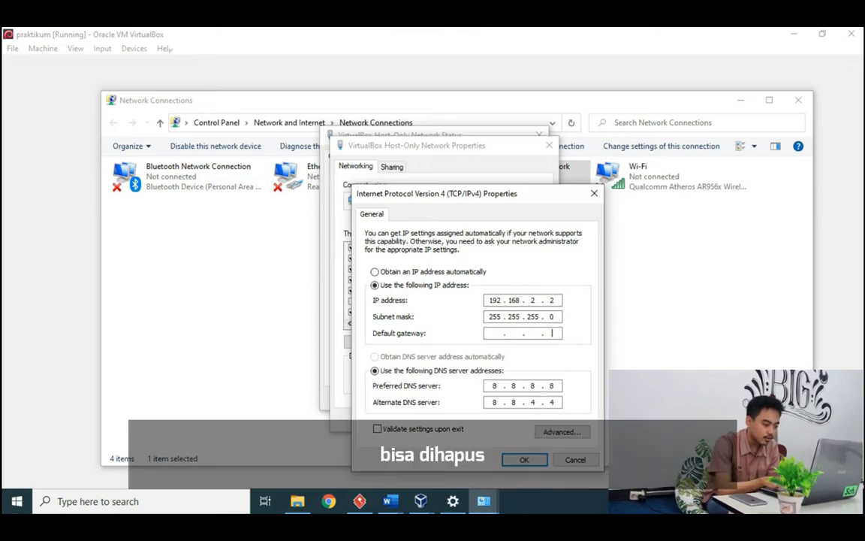
Clear the preferred DNS server address in the adapter's IPv4 properties
{"action": "left_click", "coordinate": [375, 370]}
{"action": "key", "text": "BackSpace"}
{"action": "double_click", "coordinate": [515, 385]}
{"action": "key", "text": "BackSpace"}
{"action": "left_click", "coordinate": [535, 386]}
{"action": "key", "text": "BackSpace"}
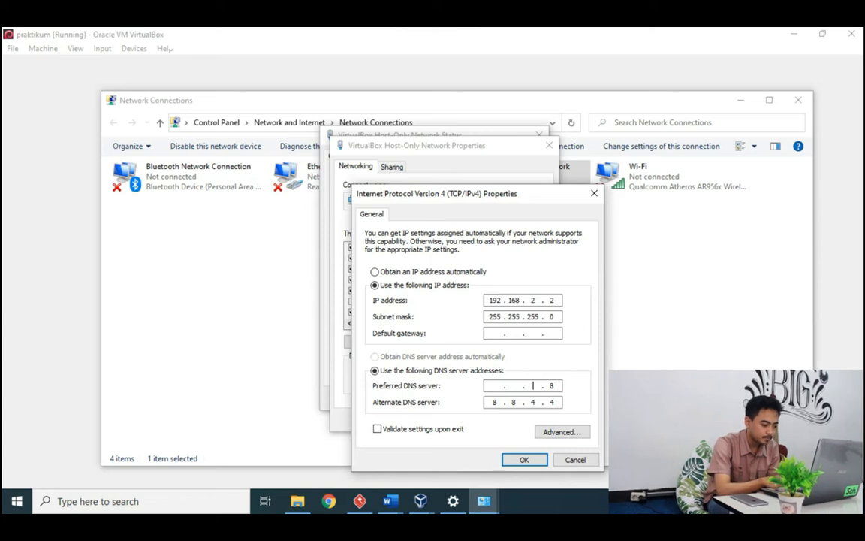
{"action": "left_click", "coordinate": [555, 385]}
{"action": "key", "text": "BackSpace"}
Clear the alternate DNS server address in the adapter's IPv4 properties
{"action": "left_click", "coordinate": [494, 402]}
{"action": "key", "text": "BackSpace"}
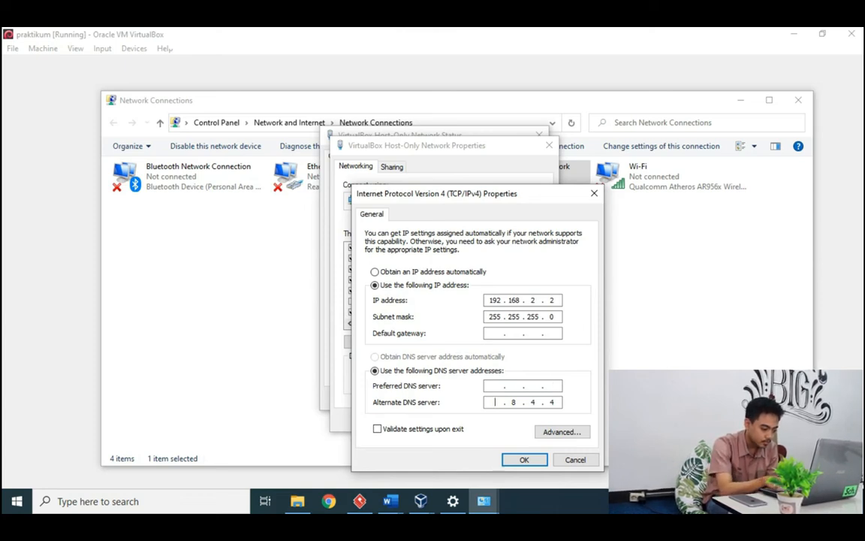
{"action": "left_click", "coordinate": [514, 402]}
{"action": "key", "text": "BackSpace"}
{"action": "left_click", "coordinate": [536, 402]}
{"action": "key", "text": "BackSpace"}
{"action": "left_click", "coordinate": [554, 402]}
{"action": "key", "text": "BackSpace"}
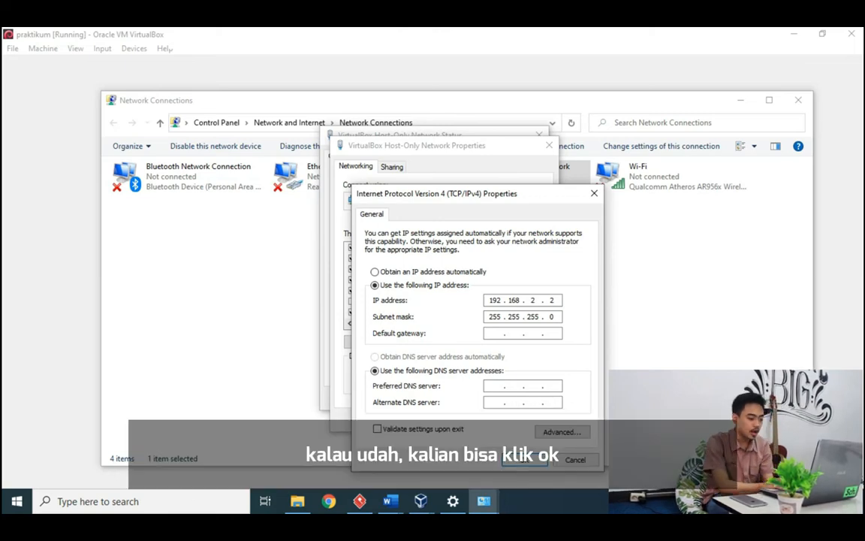
Apply the IPv4 settings and close the host-only network's properties and status dialogs
{"action": "key", "text": "Return"}
{"action": "left_click", "coordinate": [479, 419]}
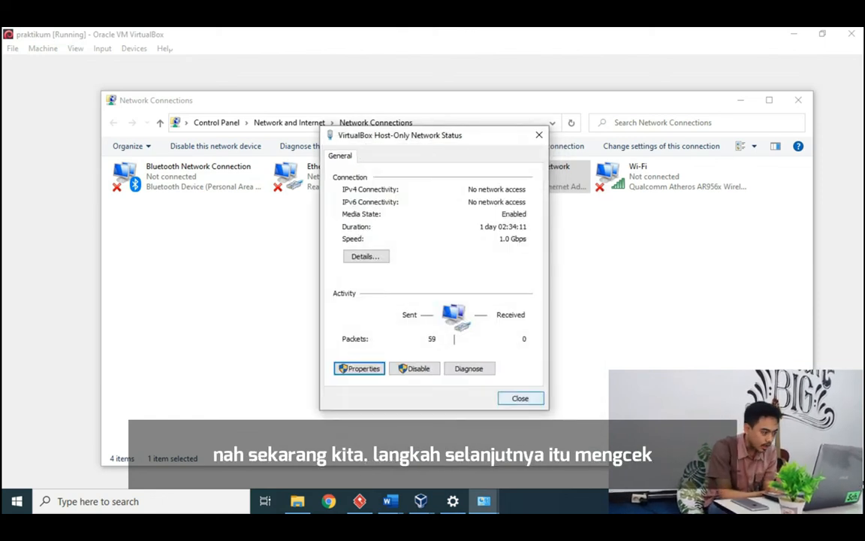
{"action": "left_click", "coordinate": [519, 398]}
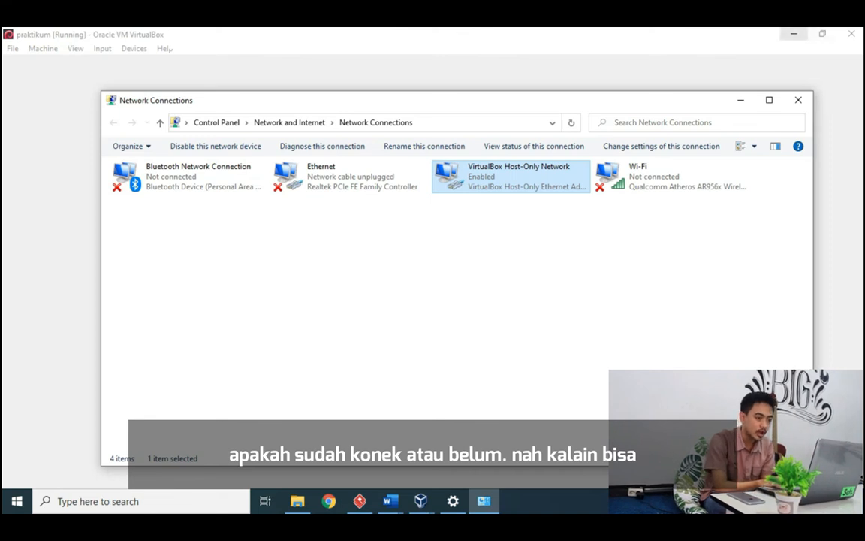
Reveal the host desktop by minimizing the virtual machine and Network Connections windows and closing the Settings window
{"action": "left_click", "coordinate": [794, 34]}
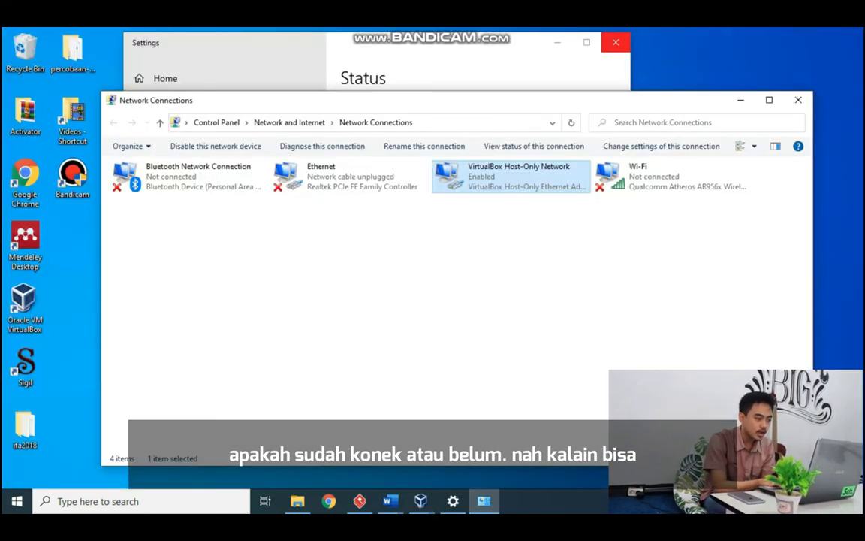
{"action": "left_click", "coordinate": [615, 42]}
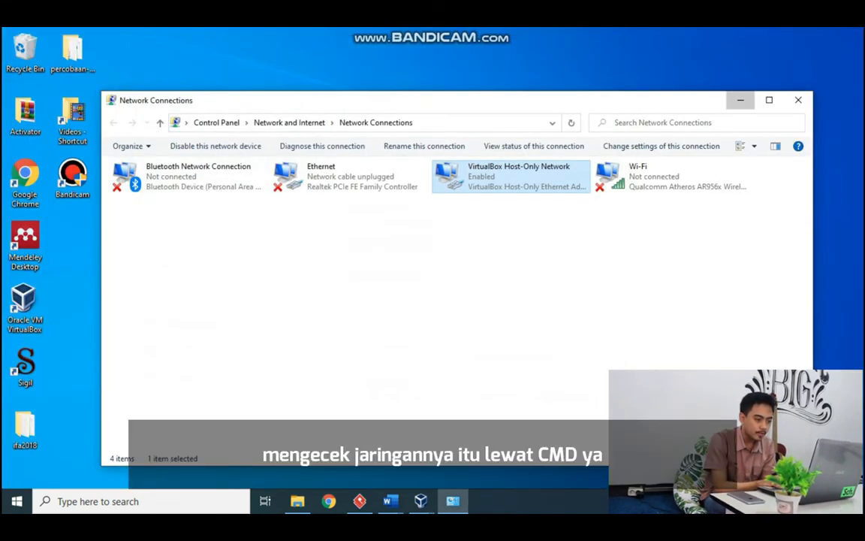
{"action": "left_click", "coordinate": [740, 100]}
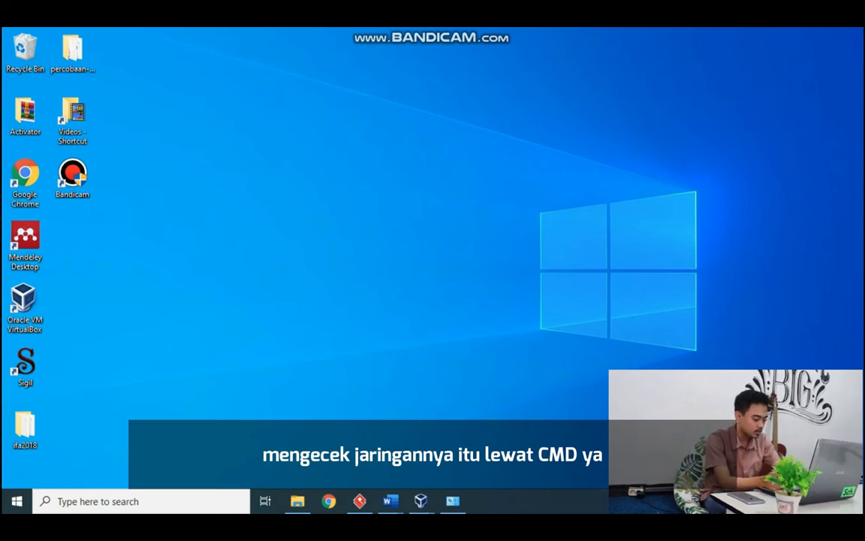
Open a Command Prompt on the Windows host and ping the Debian machine at 192.168.2.1
{"action": "key", "text": "super+r"}
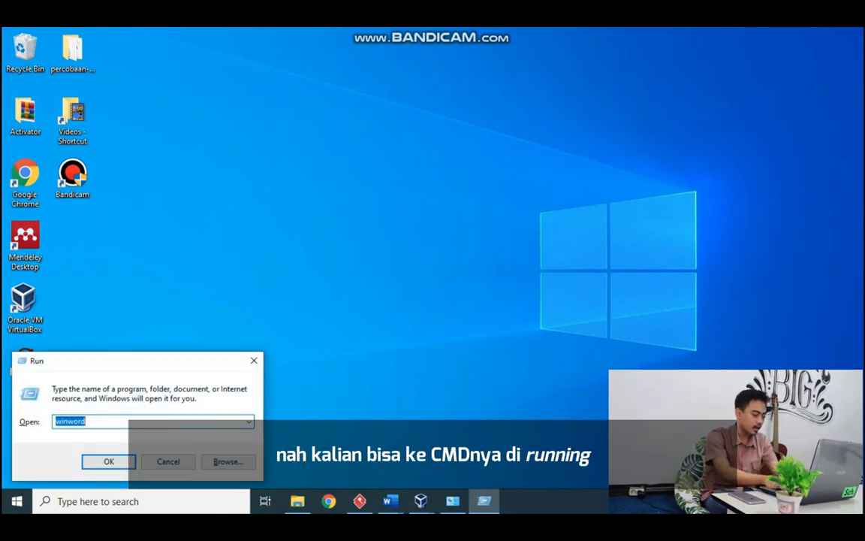
{"action": "type", "text": "cmd"}
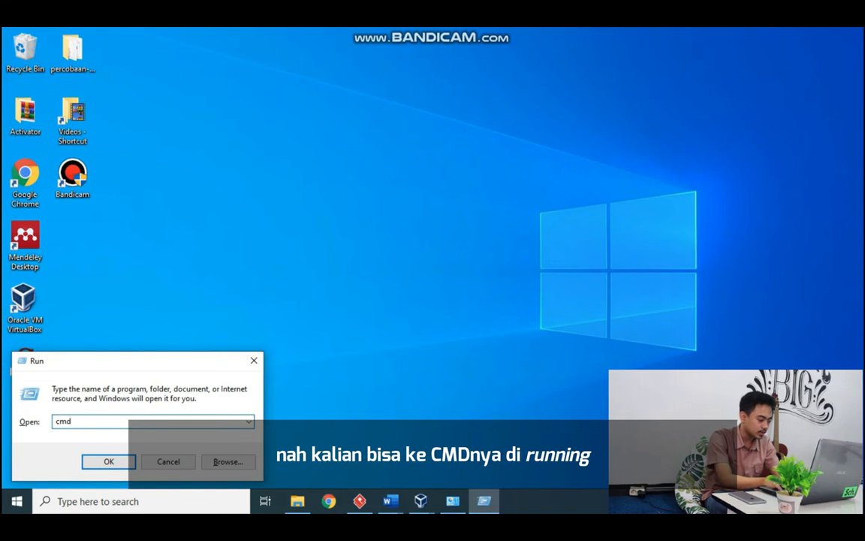
{"action": "key", "text": "Return"}
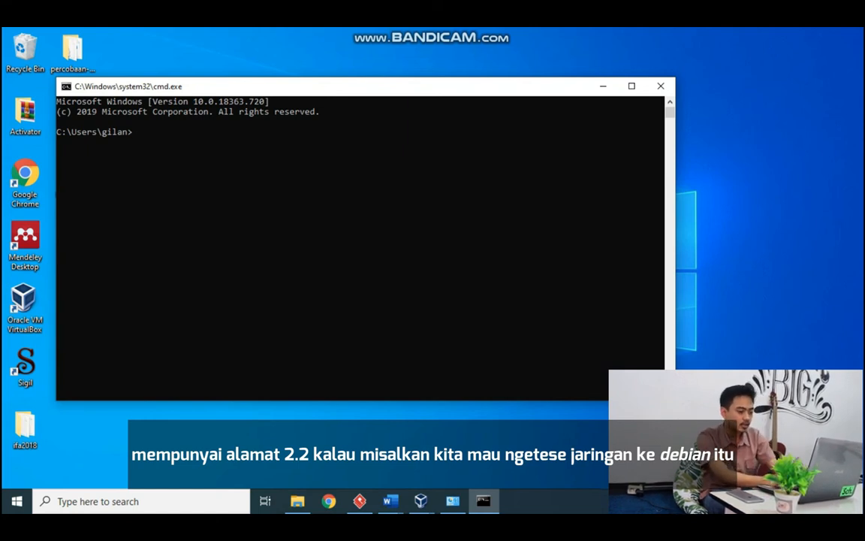
{"action": "type", "text": "ping 192.168.2.1"}
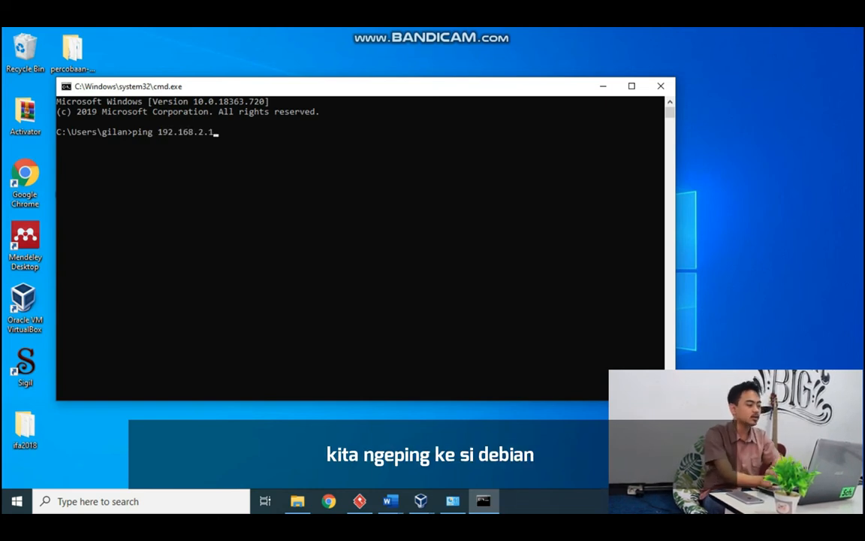
{"action": "key", "text": "Return"}
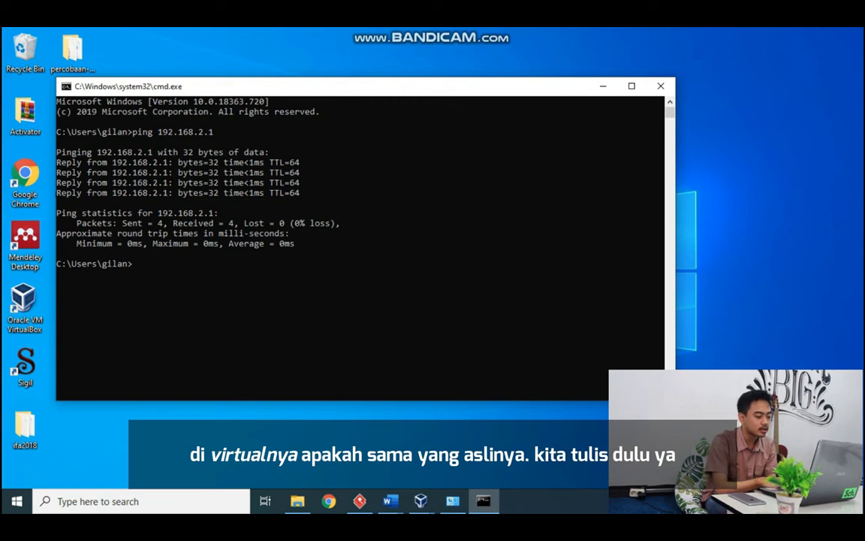
Switch to the running praktikum virtual machine in VirtualBox and clear its Debian console
{"action": "left_click", "coordinate": [421, 501]}
{"action": "left_click", "coordinate": [421, 443]}
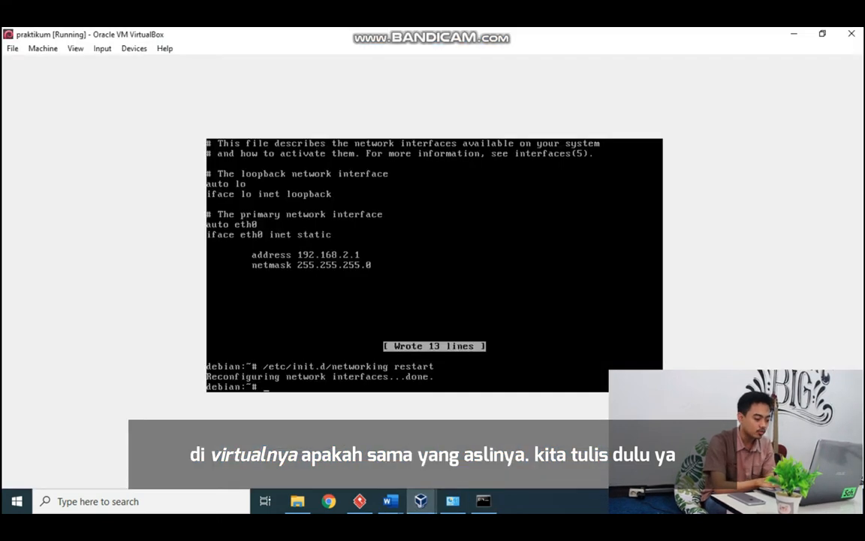
{"action": "type", "text": "clear"}
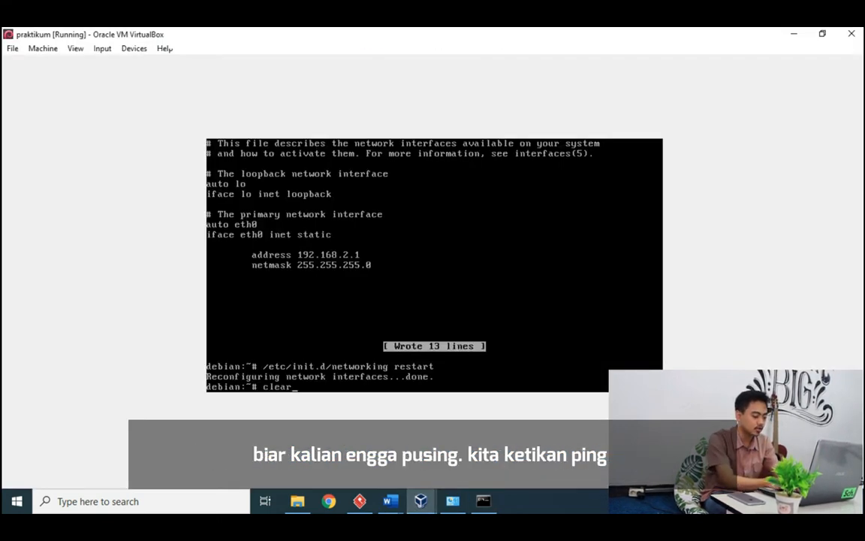
{"action": "key", "text": "Return"}
Ping the Windows host at 192.168.2.2 from the Debian console
{"action": "type", "text": "pi"}
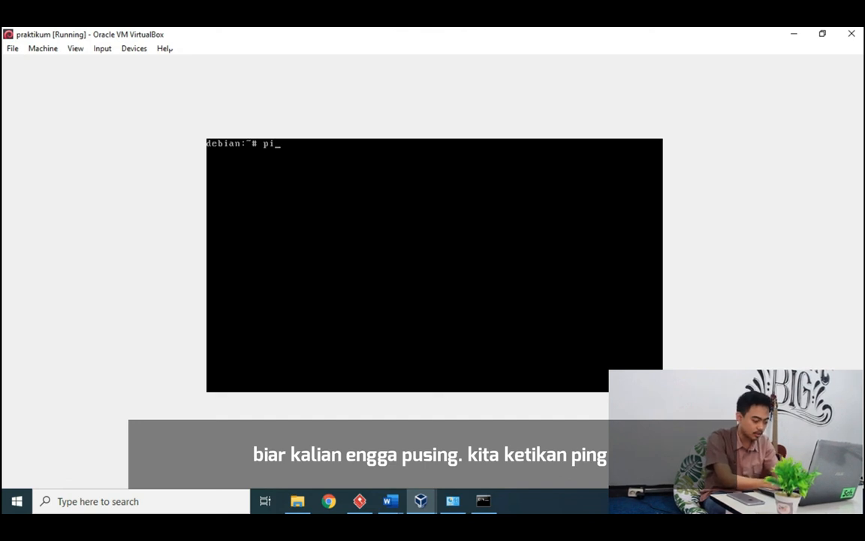
{"action": "type", "text": "ng 192.1"}
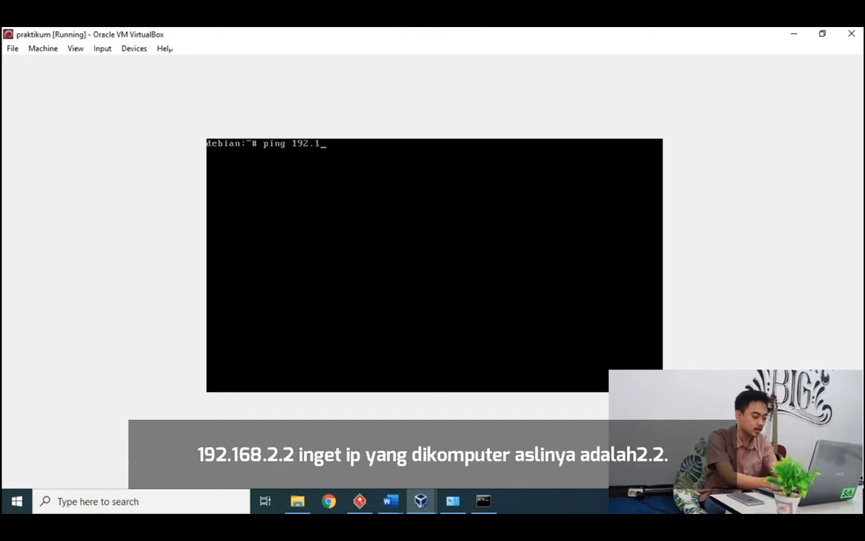
{"action": "type", "text": "68.2"}
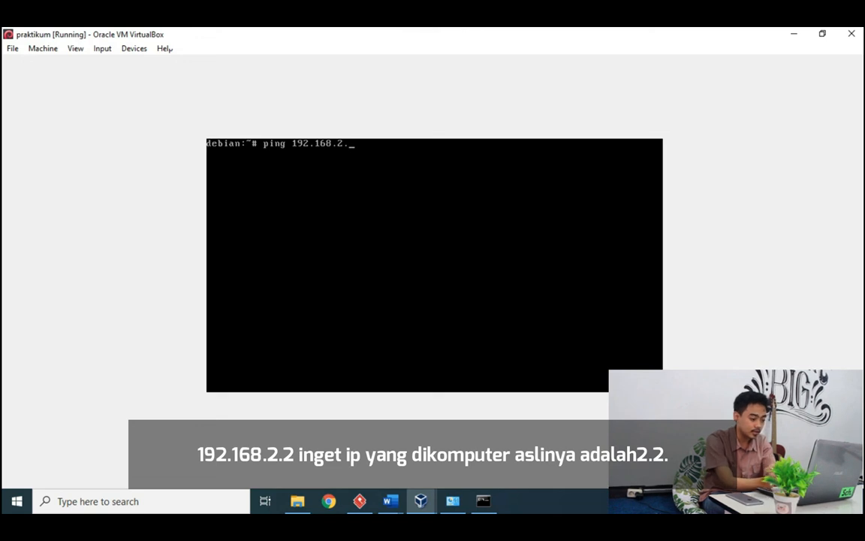
{"action": "type", "text": ".2"}
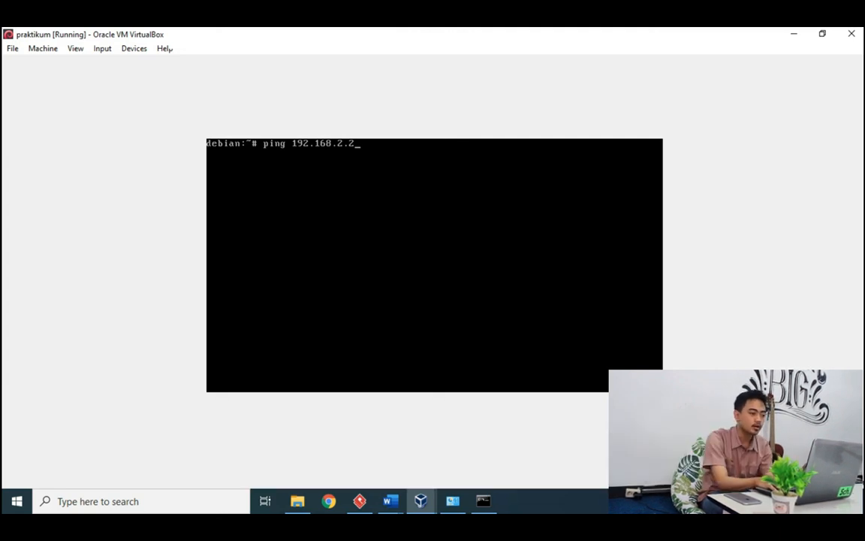
{"action": "key", "text": "Return"}
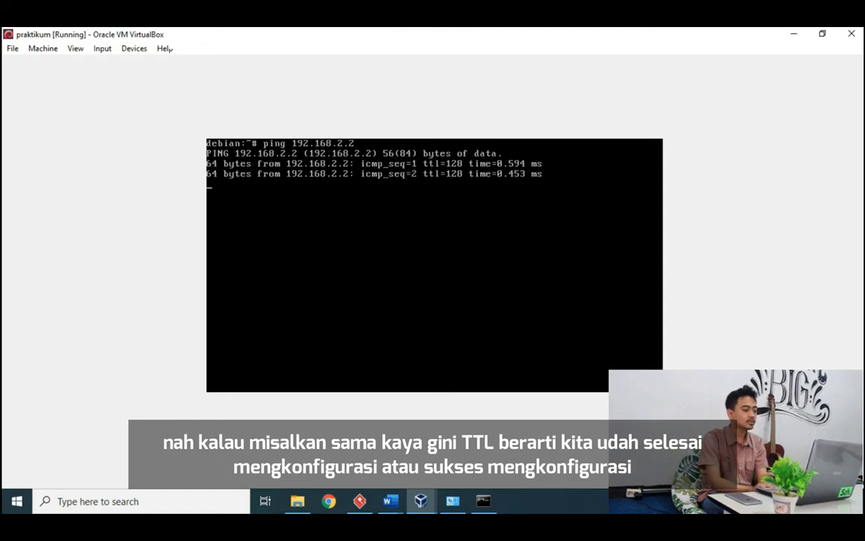